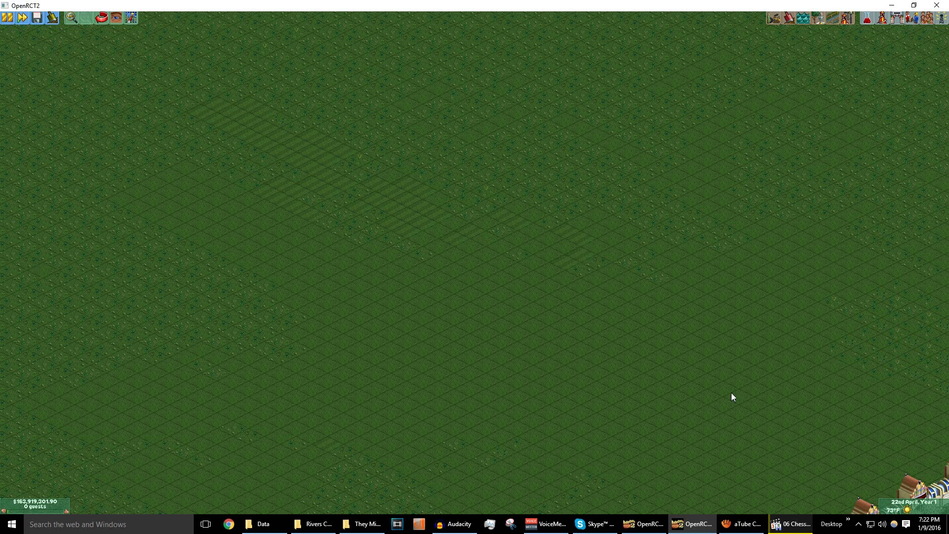
Step: Place the Robin Hood wooden roller coaster design in the park
{"action": "left_click", "coordinate": [848, 18]}
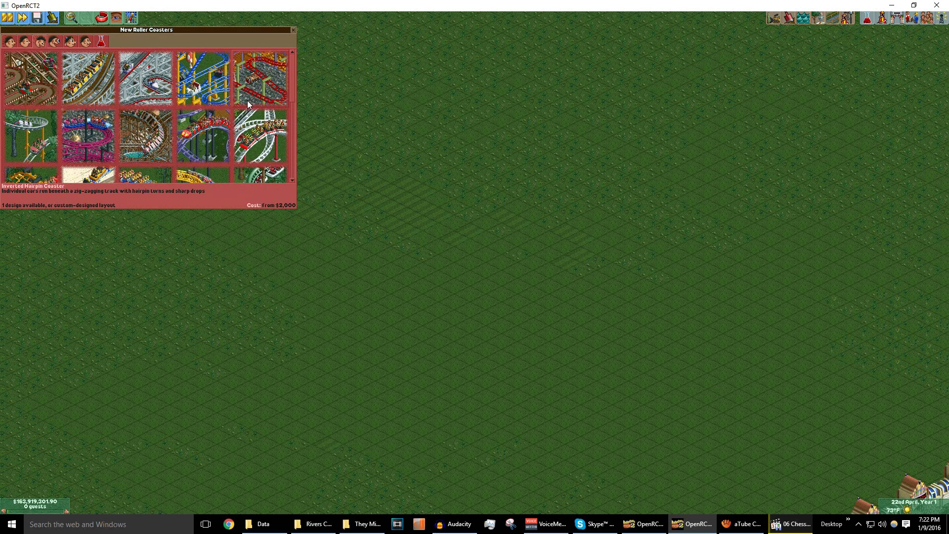
{"action": "left_click", "coordinate": [102, 87]}
{"action": "left_click", "coordinate": [70, 117]}
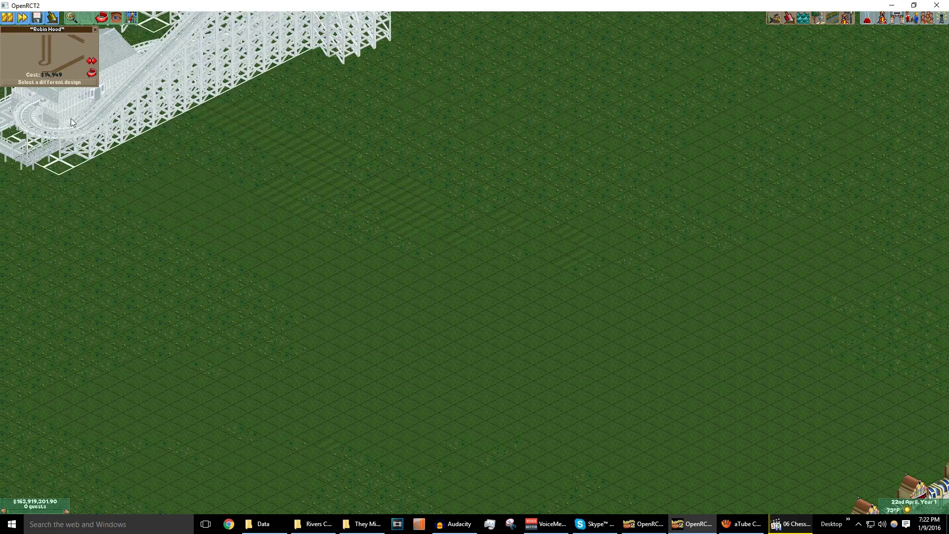
{"action": "left_click", "coordinate": [474, 304]}
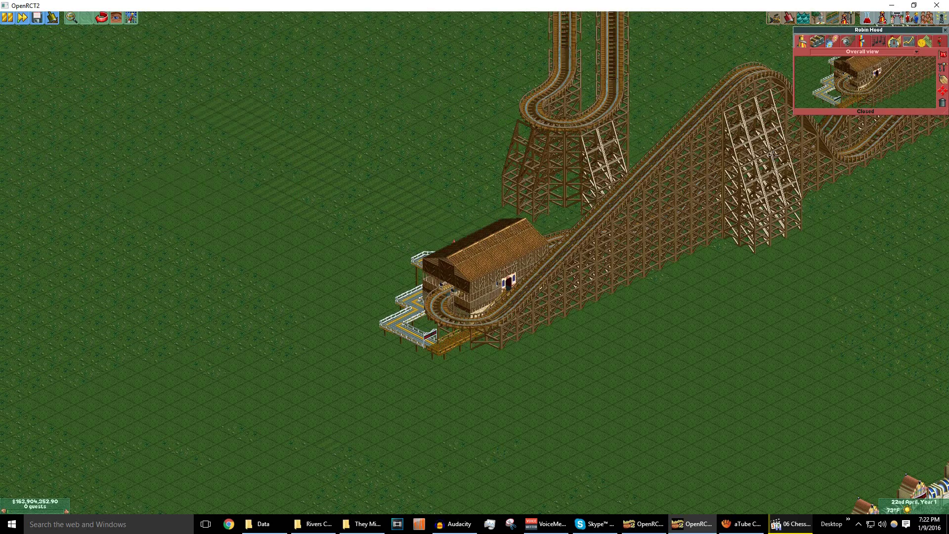
Step: Open the coaster to riders and turn on its music with the Custom music 1 style
{"action": "left_click", "coordinate": [939, 58]}
{"action": "left_click", "coordinate": [937, 76]}
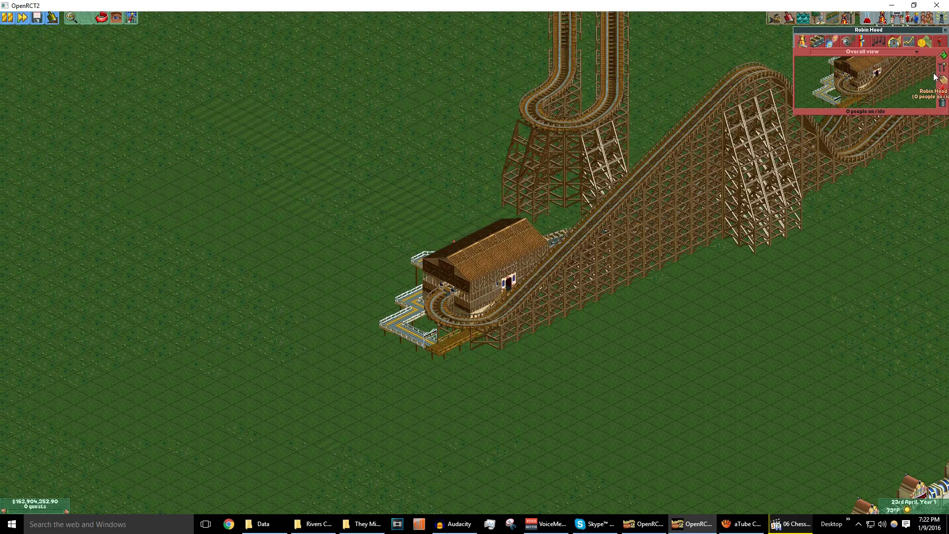
{"action": "left_click", "coordinate": [879, 40]}
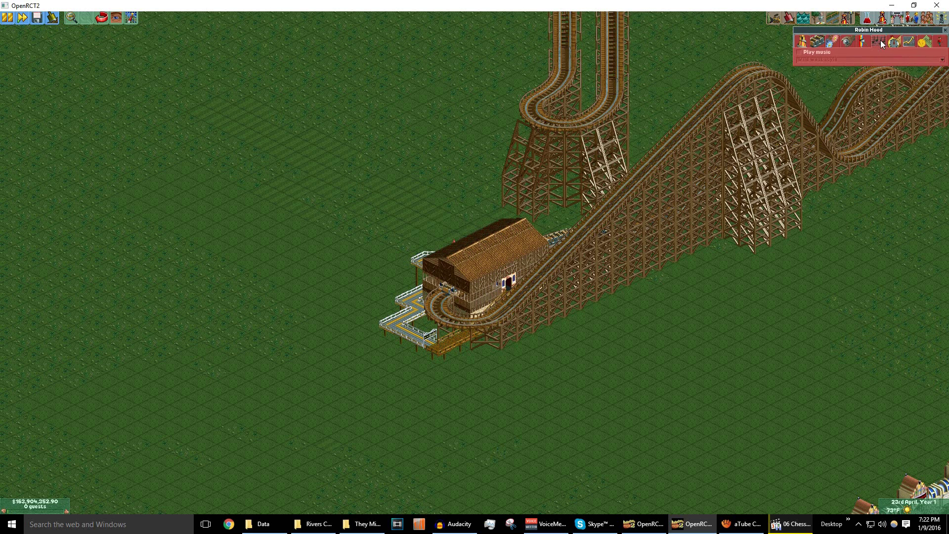
{"action": "left_click", "coordinate": [813, 52]}
{"action": "left_click", "coordinate": [813, 57]}
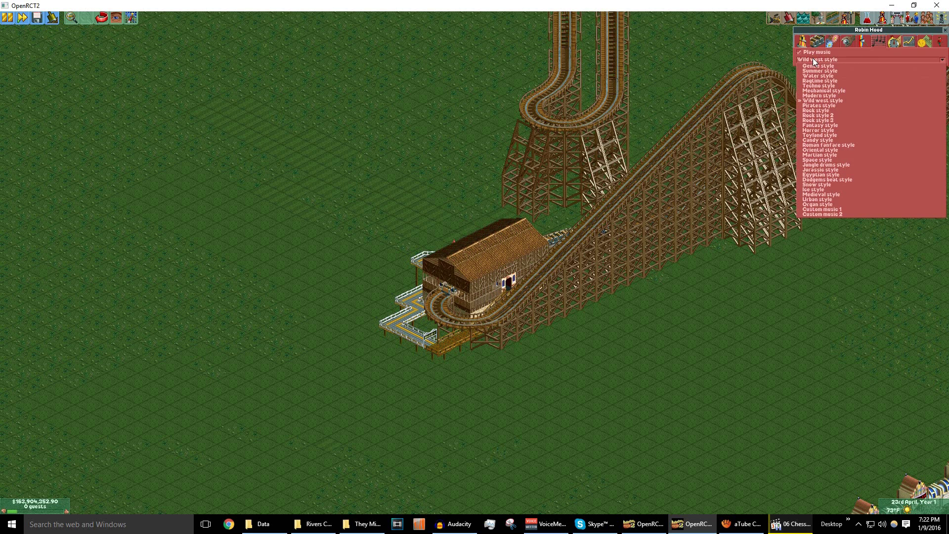
{"action": "left_click", "coordinate": [822, 210]}
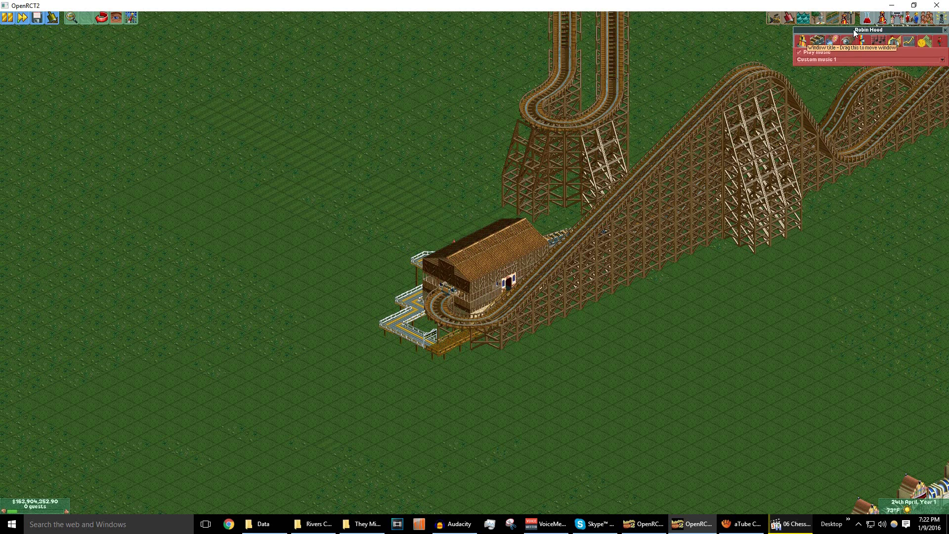
{"action": "left_click_drag", "start_coordinate": [853, 32], "coordinate": [428, 188]}
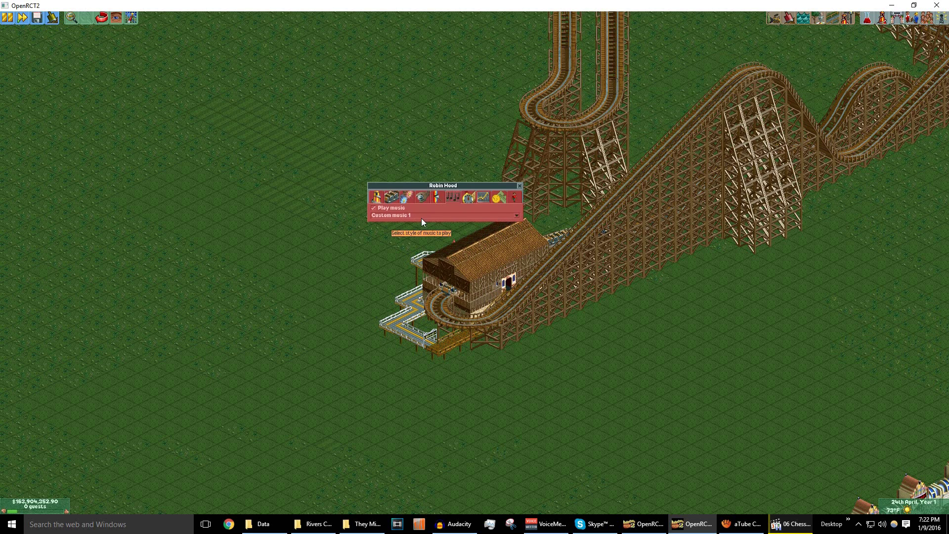
Step: Try Custom music 2, pause the game, then set the ride music to Rock style 3
{"action": "left_click", "coordinate": [421, 218]}
{"action": "left_click", "coordinate": [411, 369]}
{"action": "left_click", "coordinate": [8, 19]}
{"action": "left_click", "coordinate": [388, 214]}
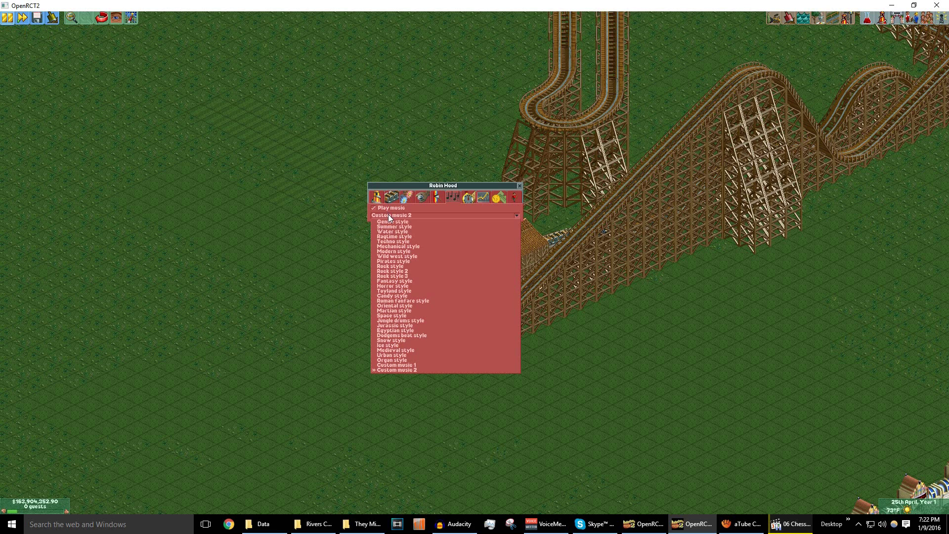
{"action": "left_click", "coordinate": [397, 277]}
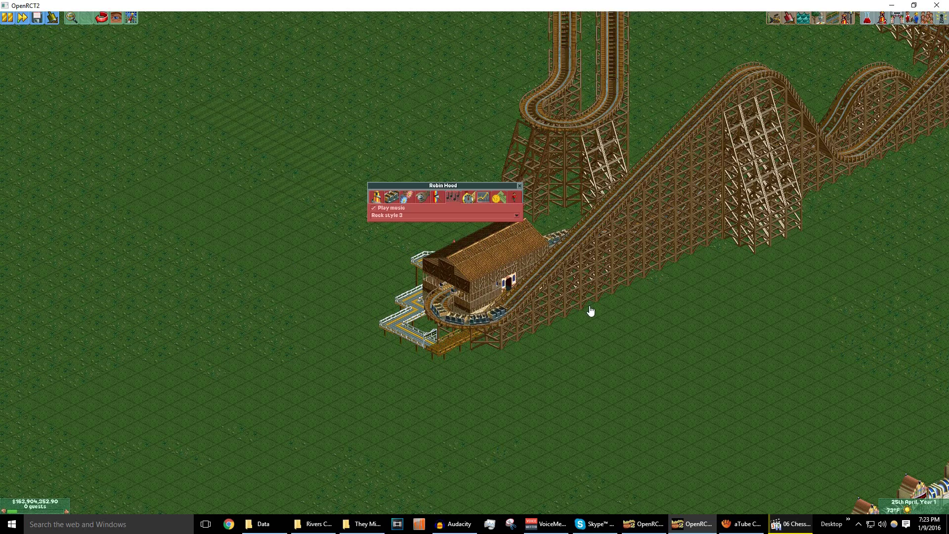
Step: Close the Robin Hood ride window and pan the view away from the coaster
{"action": "key", "text": "Left"}
{"action": "key", "text": "Down"}
{"action": "key", "text": "Left"}
{"action": "key", "text": "Down"}
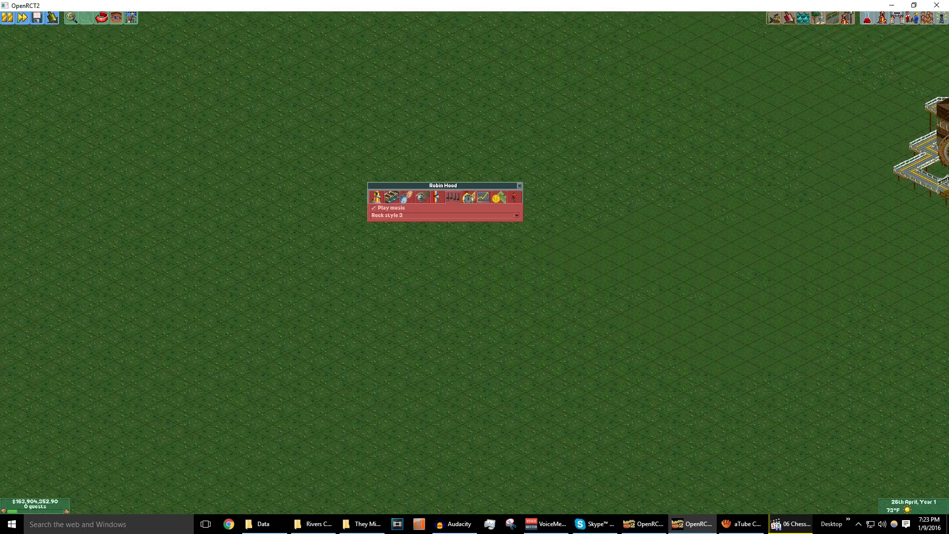
{"action": "left_click", "coordinate": [519, 186]}
{"action": "key", "text": "Left"}
{"action": "key", "text": "Down"}
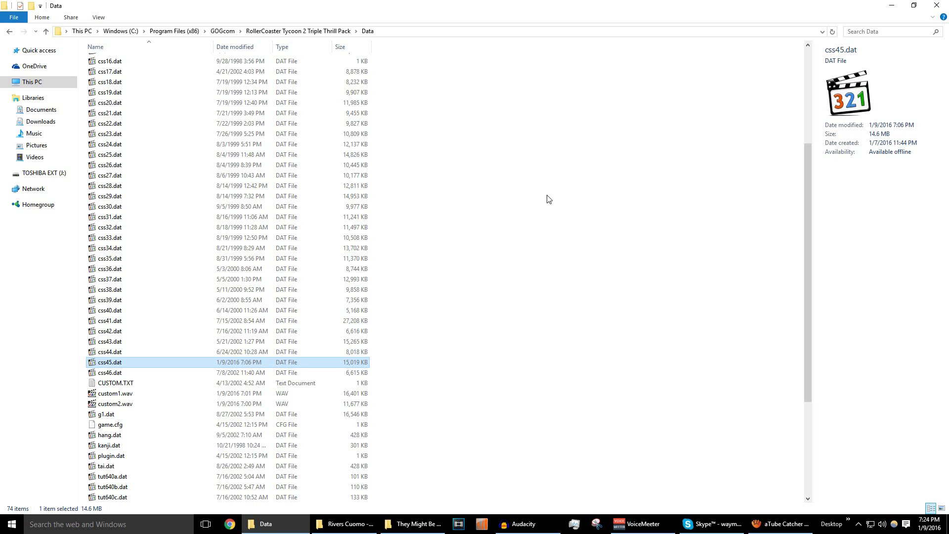
Step: Play css32.dat in Media Player Classic and pause it
{"action": "left_click", "coordinate": [112, 226]}
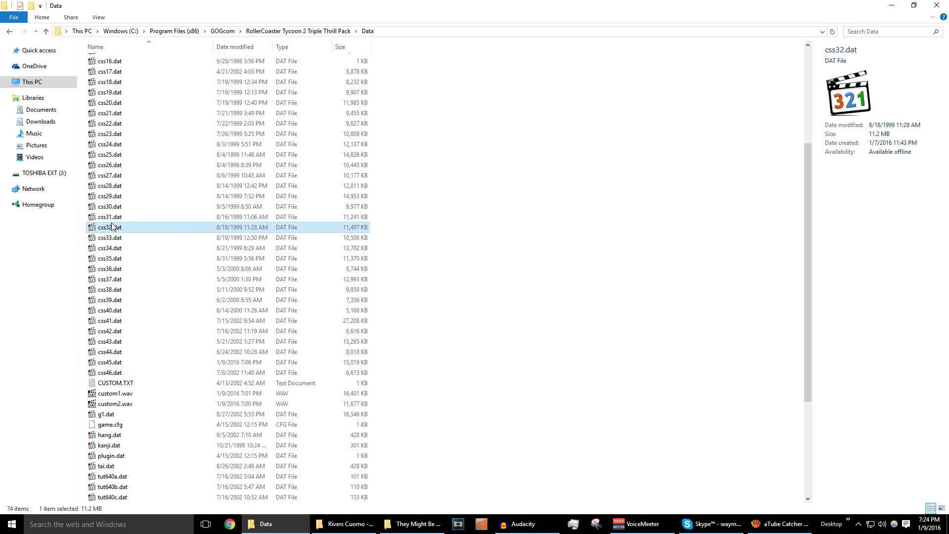
{"action": "double_click", "coordinate": [112, 226]}
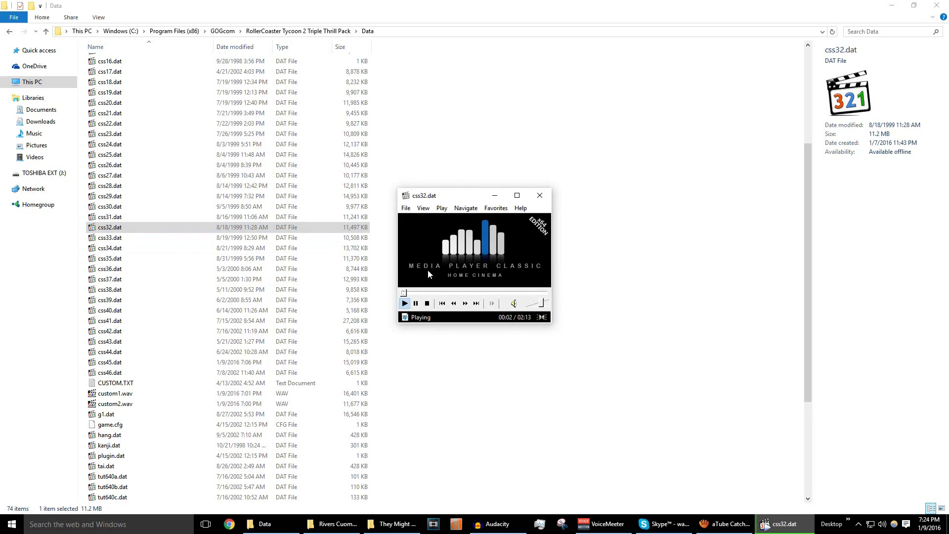
{"action": "left_click", "coordinate": [447, 233]}
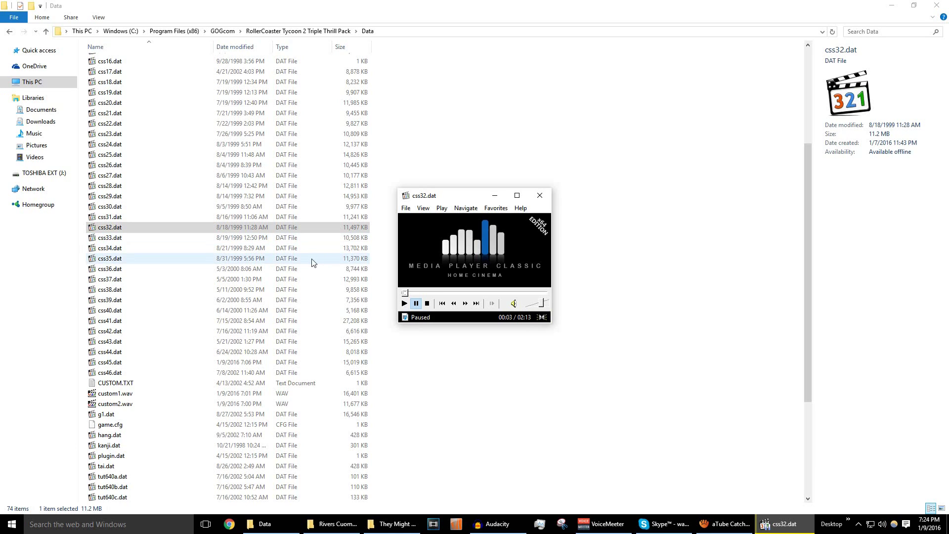
Step: Check css32.dat's MediaInfo, confirming 22.05 kHz stereo PCM Wave format, then close it
{"action": "right_click", "coordinate": [472, 247]}
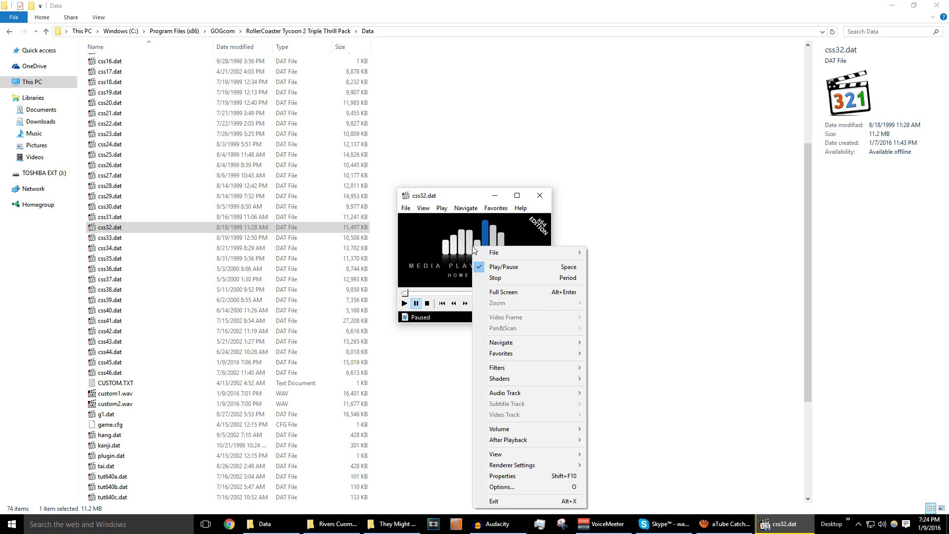
{"action": "left_click", "coordinate": [504, 476]}
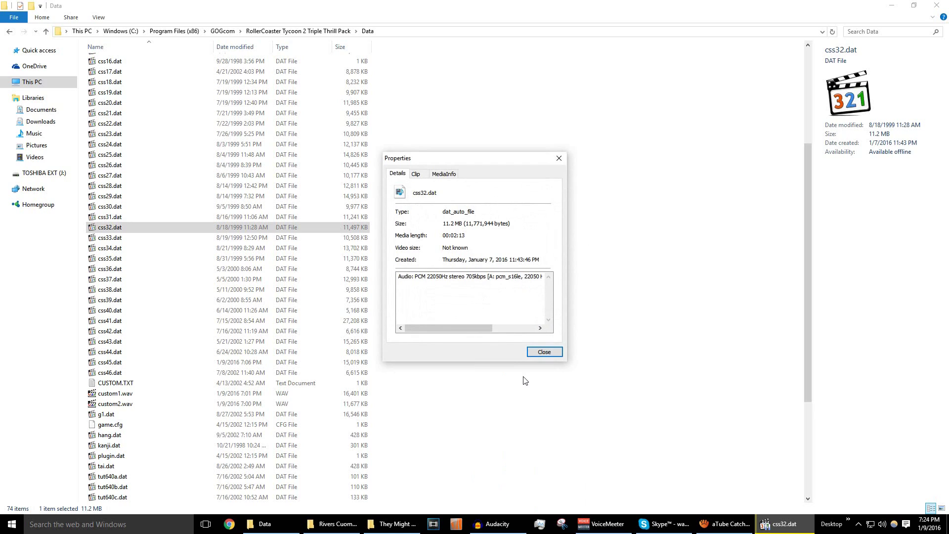
{"action": "left_click", "coordinate": [443, 174]}
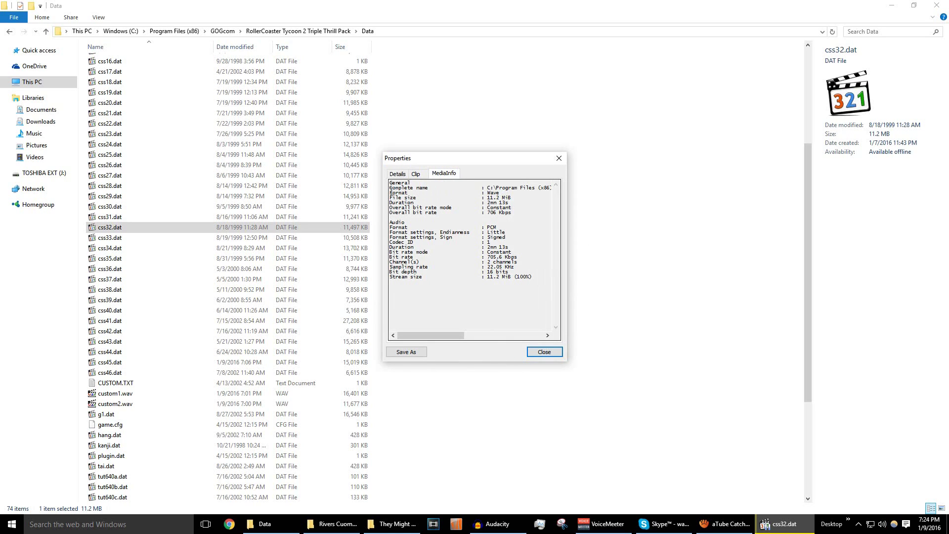
{"action": "left_click_drag", "start_coordinate": [390, 193], "coordinate": [497, 193]}
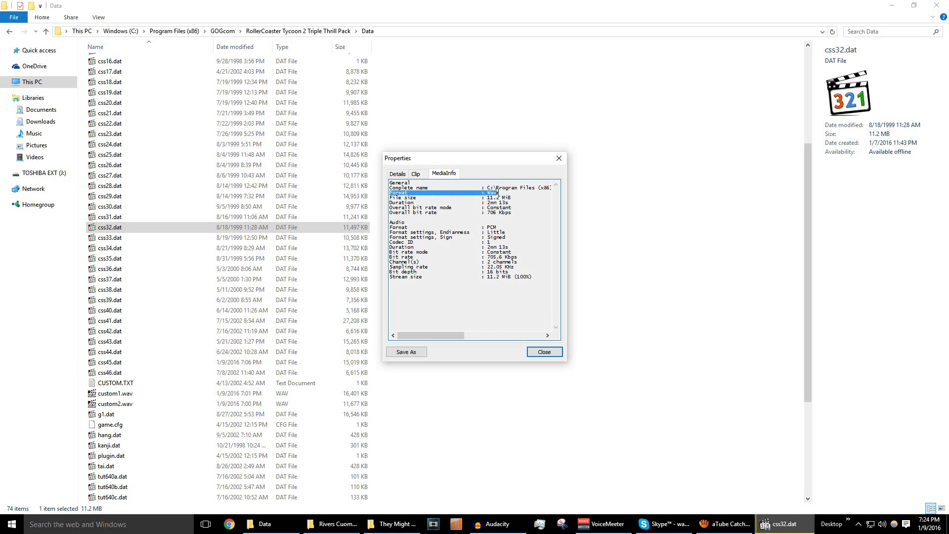
{"action": "left_click", "coordinate": [562, 161]}
{"action": "left_click", "coordinate": [138, 396]}
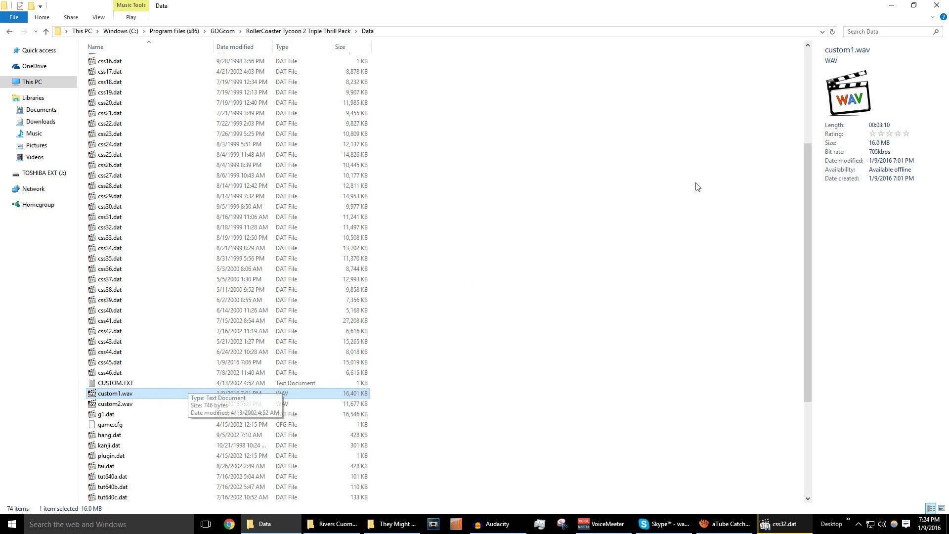
Step: Play custom1.wav and confirm in its MediaInfo that it is 22.05 kHz stereo PCM Wave
{"action": "double_click", "coordinate": [144, 393]}
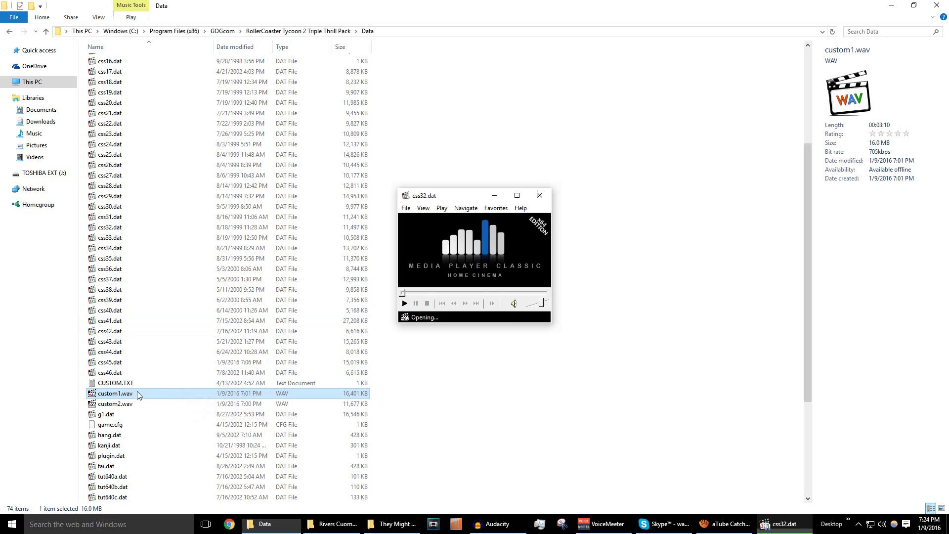
{"action": "right_click", "coordinate": [444, 265]}
{"action": "left_click", "coordinate": [502, 231]}
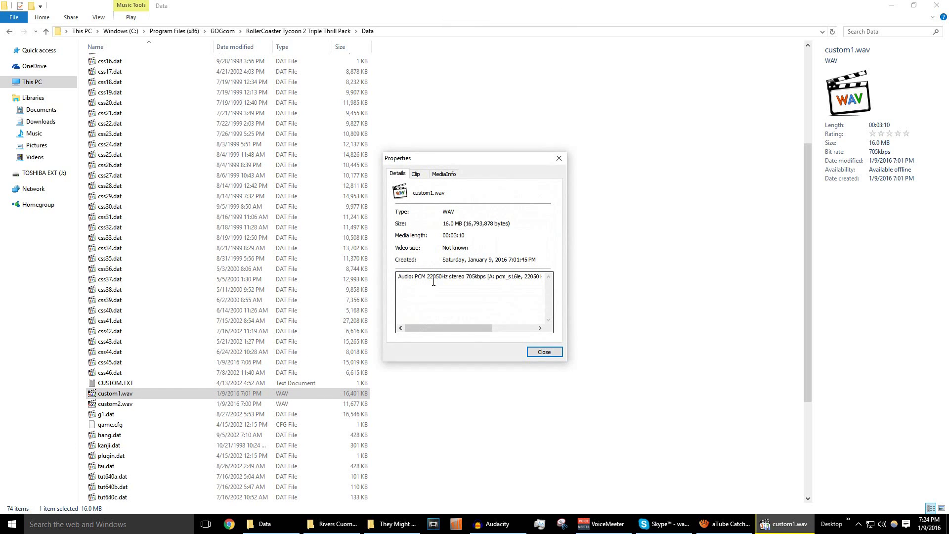
{"action": "left_click", "coordinate": [444, 174]}
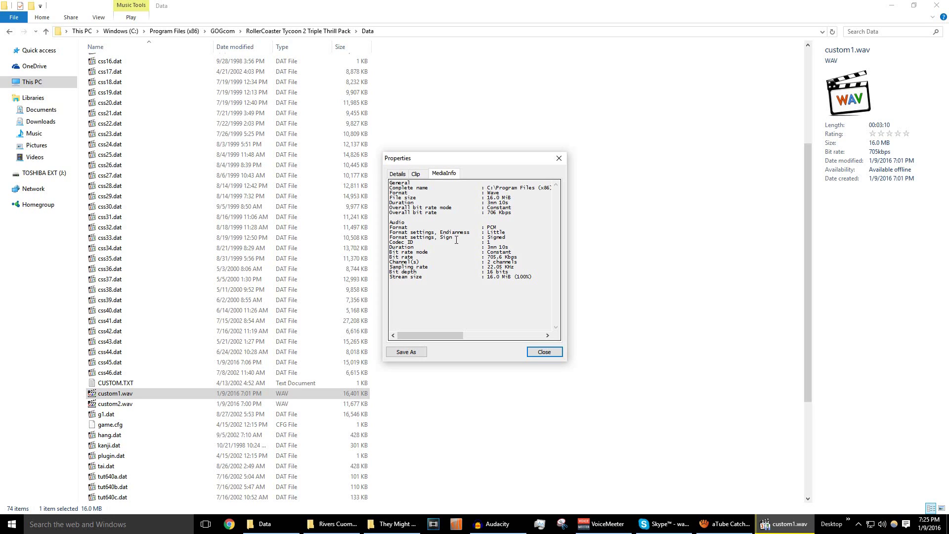
{"action": "key", "text": "Escape"}
Step: Browse to the Severe Tire Damage album and play 01 Doctor Worm.mp3
{"action": "mouse_move", "coordinate": [339, 527]}
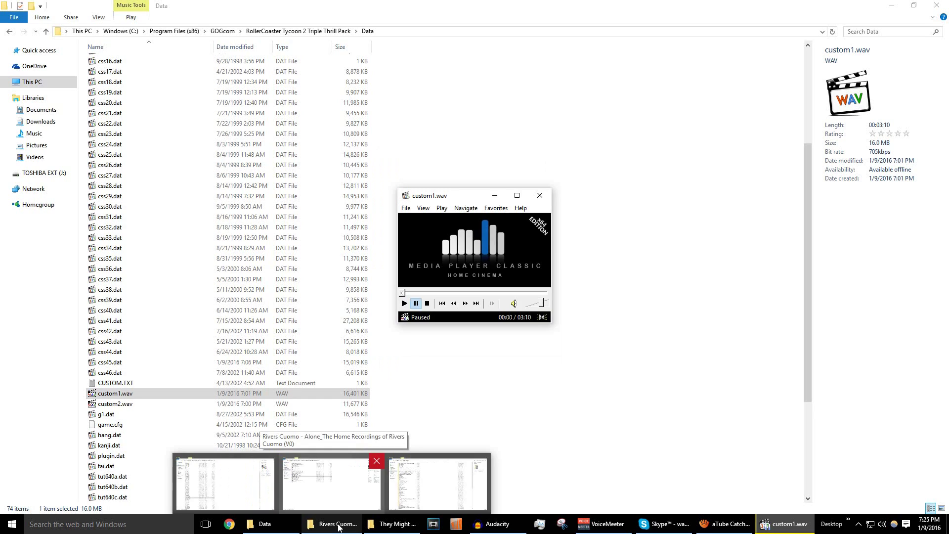
{"action": "left_click", "coordinate": [438, 483]}
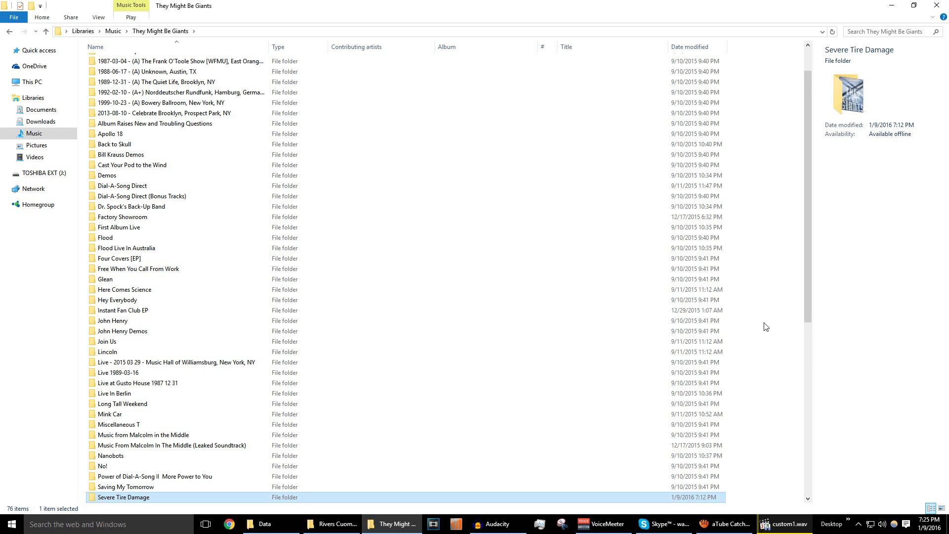
{"action": "scroll", "coordinate": [765, 327], "scroll_direction": "down", "scroll_amount": 10}
{"action": "double_click", "coordinate": [114, 202]}
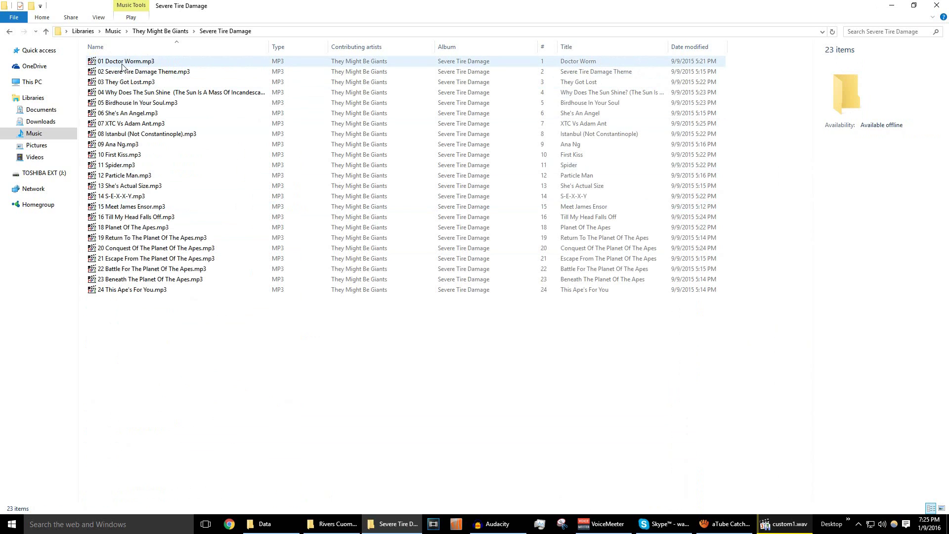
{"action": "double_click", "coordinate": [122, 64]}
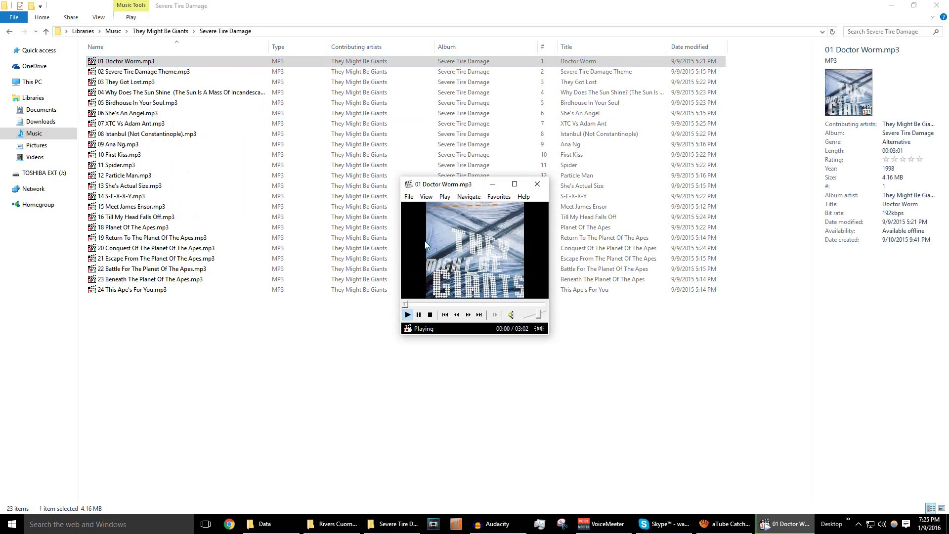
Step: Pause the Doctor Worm preview, close the player and bring Audacity forward
{"action": "left_click", "coordinate": [430, 259]}
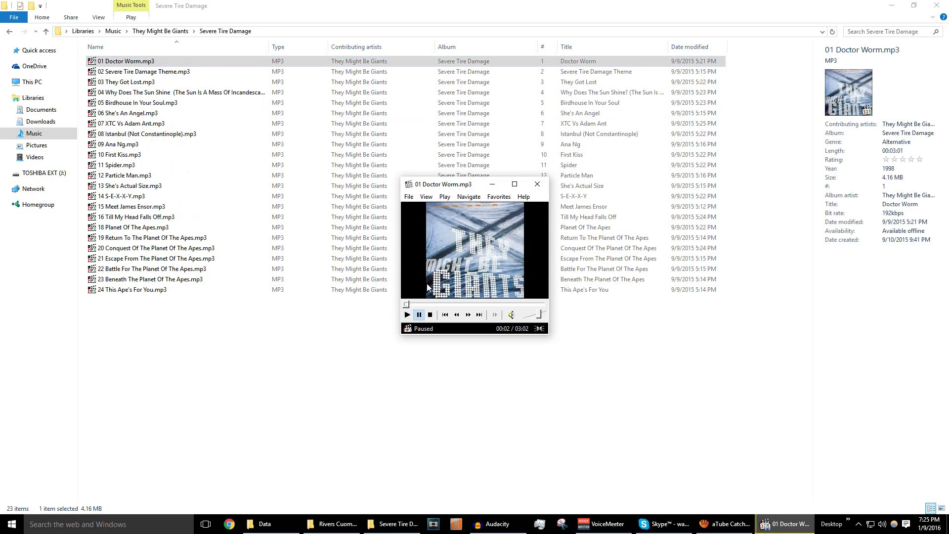
{"action": "left_click", "coordinate": [537, 184]}
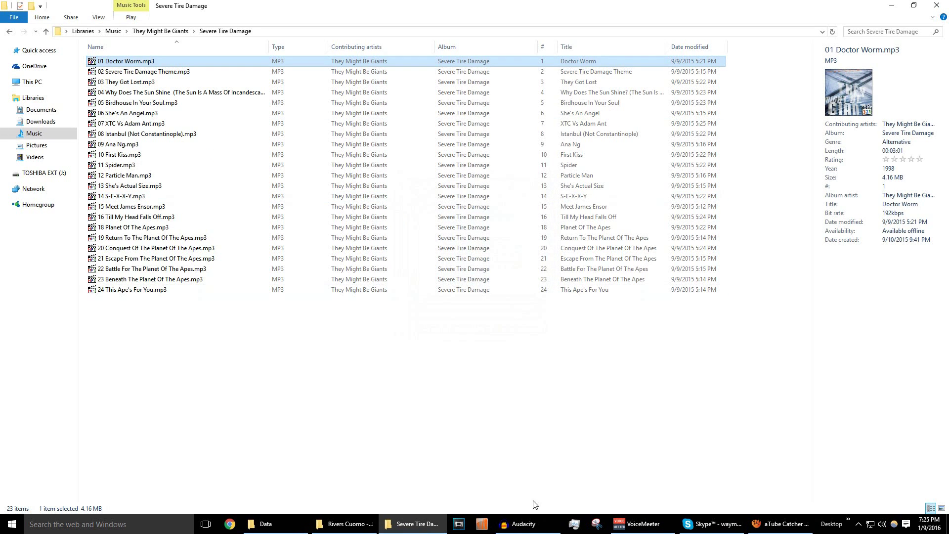
{"action": "left_click", "coordinate": [540, 521]}
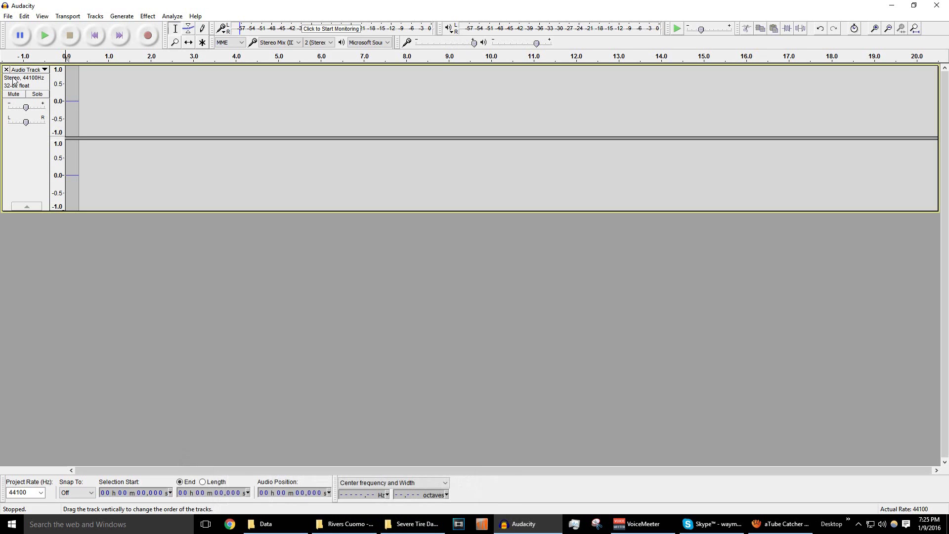
Step: Remove the empty track and load 01 Doctor Worm.mp3 into Audacity from Explorer
{"action": "left_click", "coordinate": [7, 70]}
{"action": "left_click", "coordinate": [412, 523]}
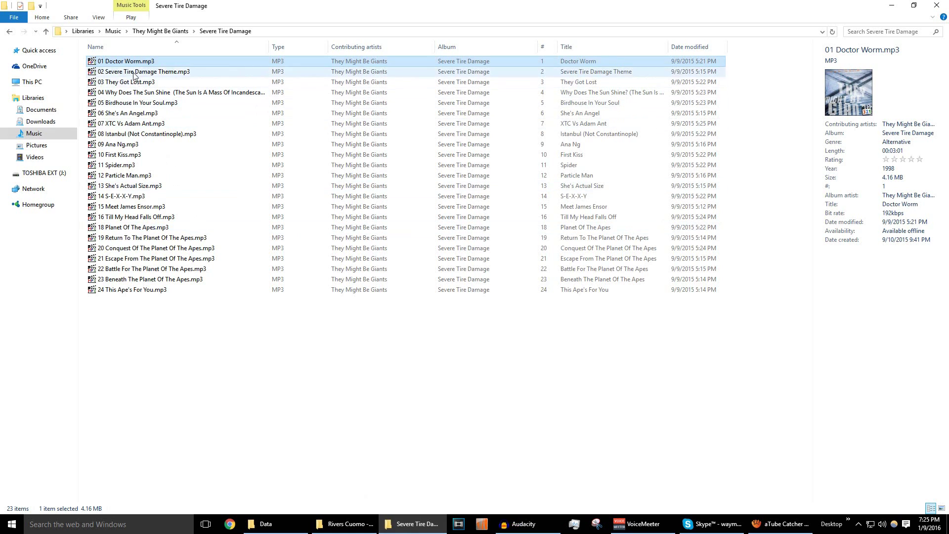
{"action": "left_click_drag", "start_coordinate": [133, 61], "coordinate": [544, 521]}
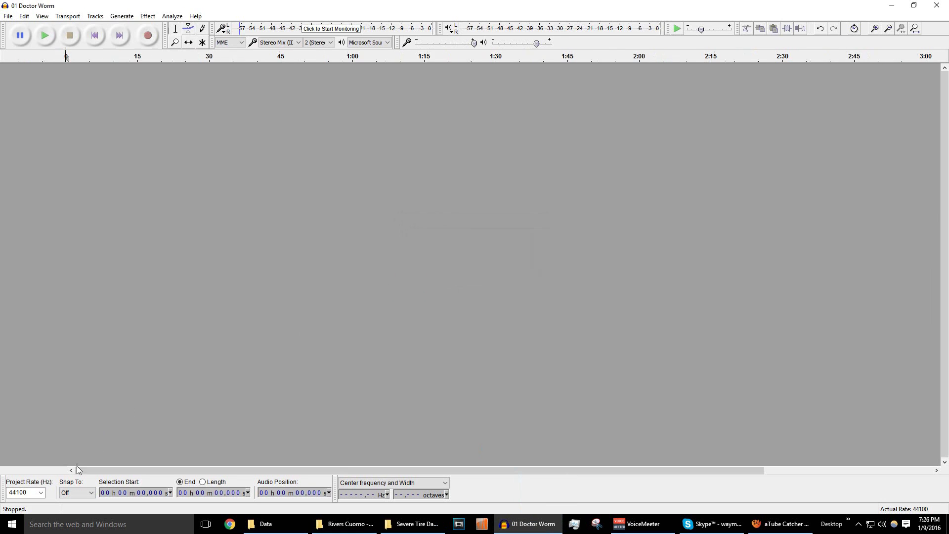
Step: Set the project rate to 22050 Hz
{"action": "left_click", "coordinate": [40, 493]}
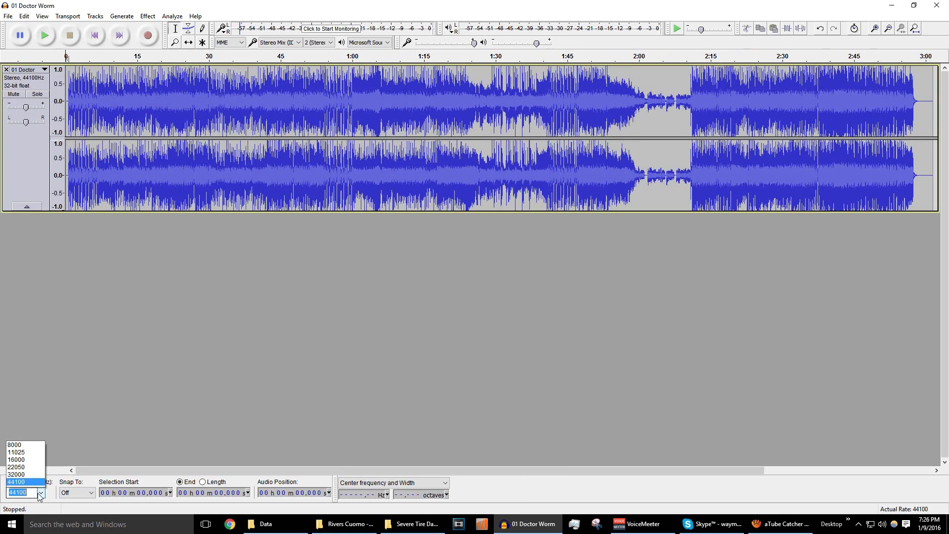
{"action": "left_click", "coordinate": [37, 417]}
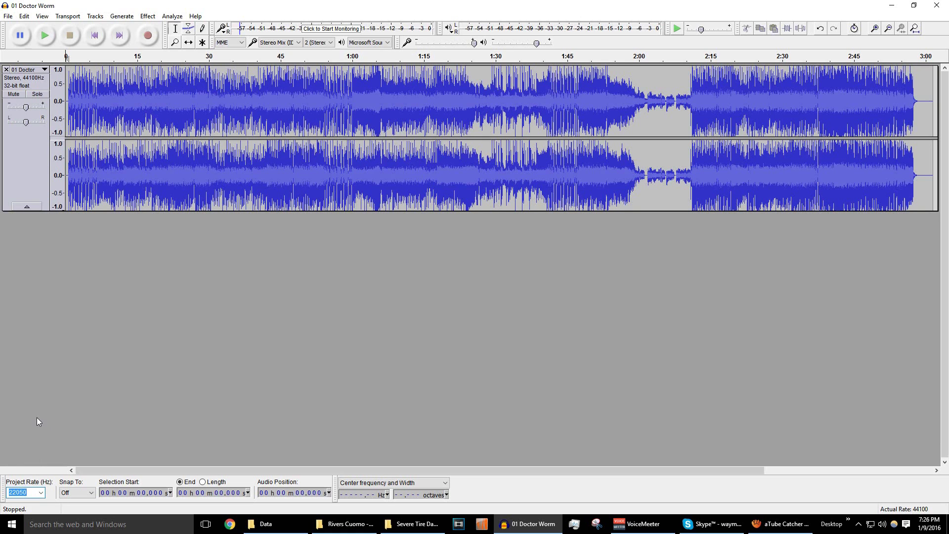
{"action": "left_click", "coordinate": [8, 16]}
Step: Save the song to the Desktop as WAV signed 16-bit PCM with empty metadata
{"action": "left_click", "coordinate": [74, 150]}
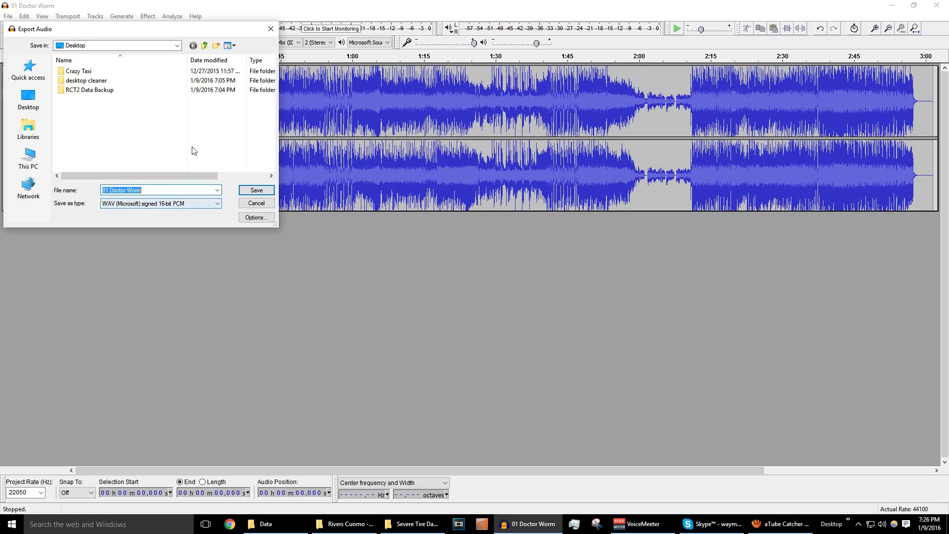
{"action": "left_click", "coordinate": [252, 190]}
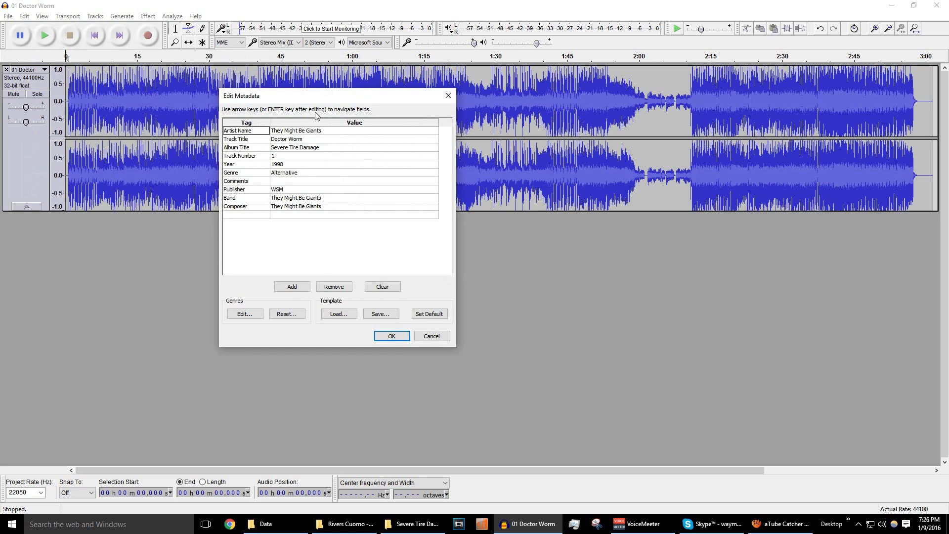
{"action": "left_click", "coordinate": [372, 286]}
{"action": "left_click", "coordinate": [378, 337]}
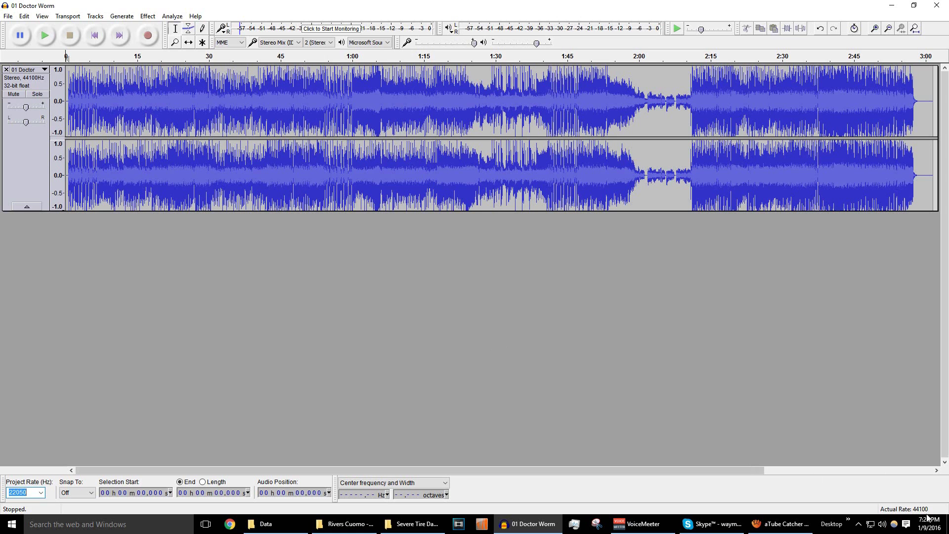
{"action": "left_click", "coordinate": [947, 524]}
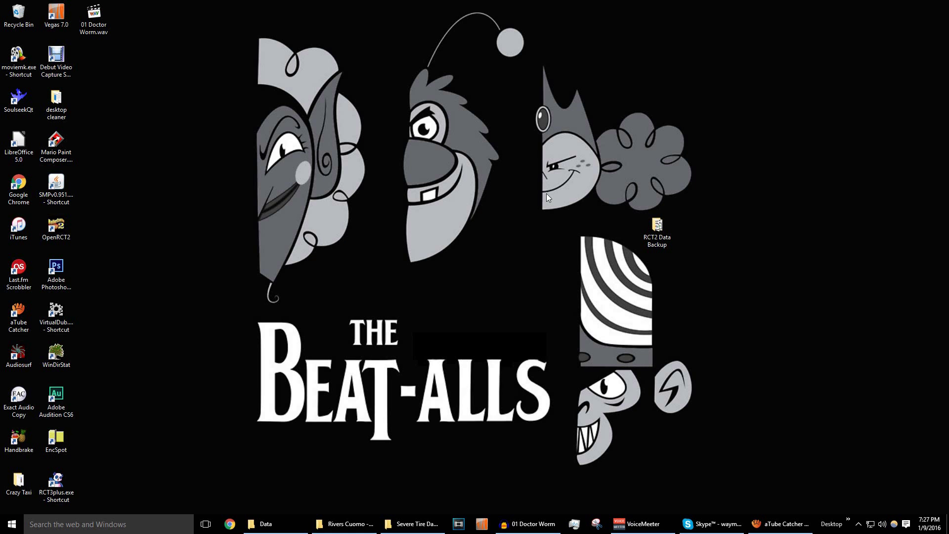
Step: Play the desktop 01 Doctor Worm.wav and confirm it is 22050 Hz stereo PCM, 3:02 long
{"action": "left_click_drag", "start_coordinate": [94, 17], "coordinate": [331, 229]}
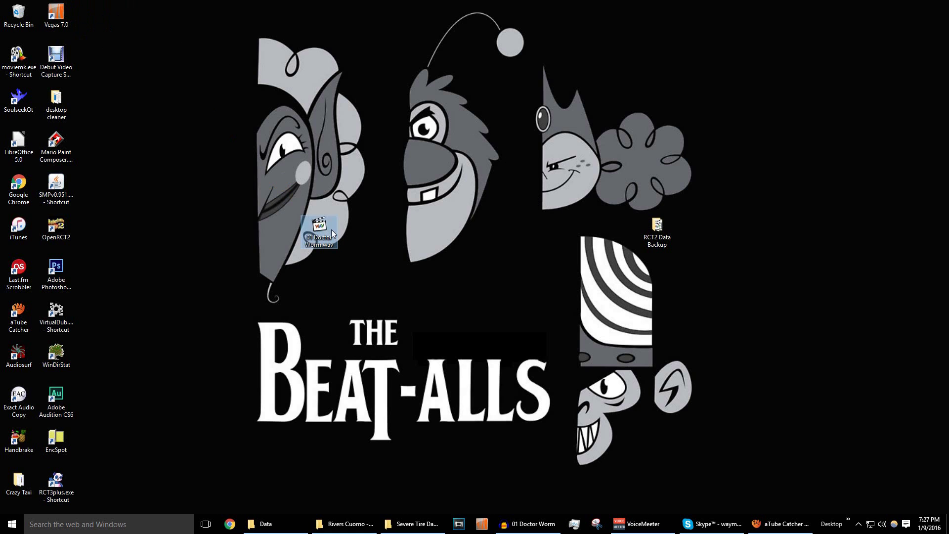
{"action": "double_click", "coordinate": [319, 225]}
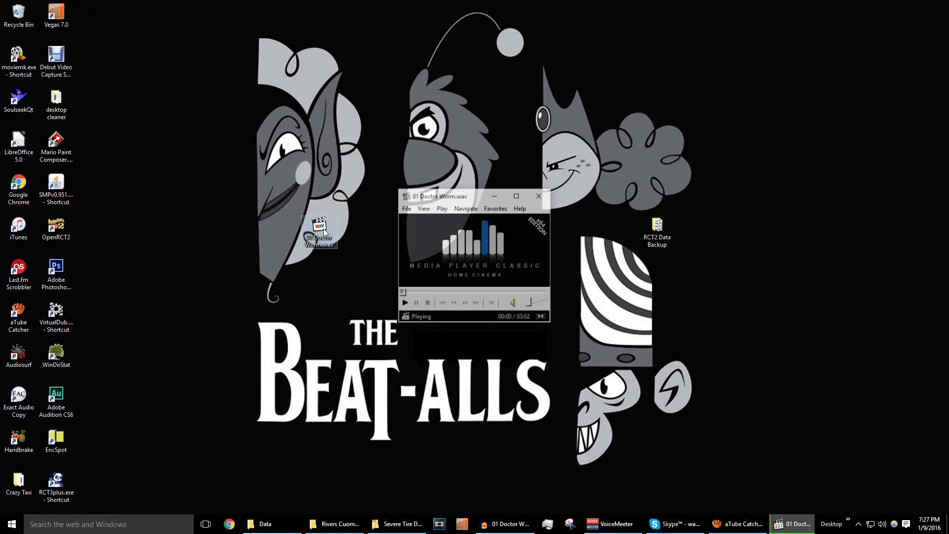
{"action": "right_click", "coordinate": [425, 247]}
{"action": "left_click", "coordinate": [490, 476]}
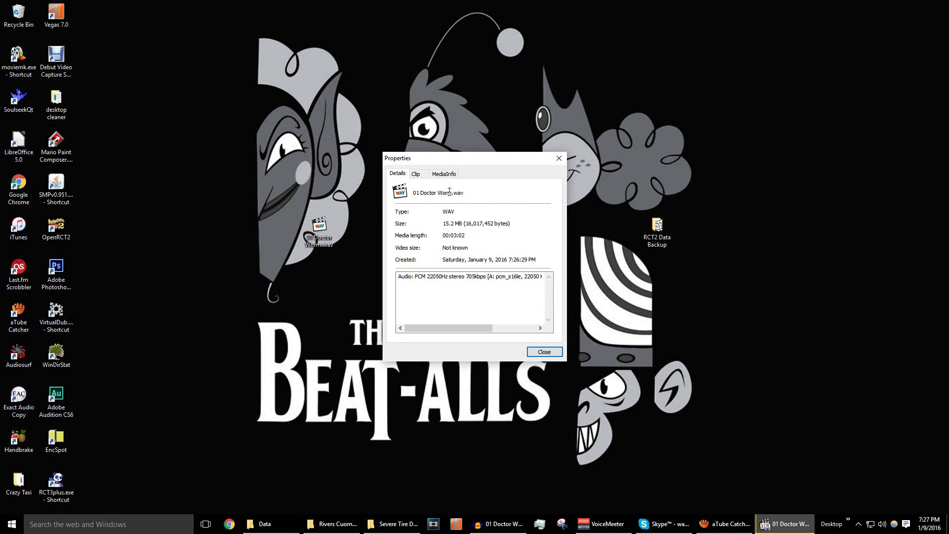
{"action": "left_click", "coordinate": [444, 173]}
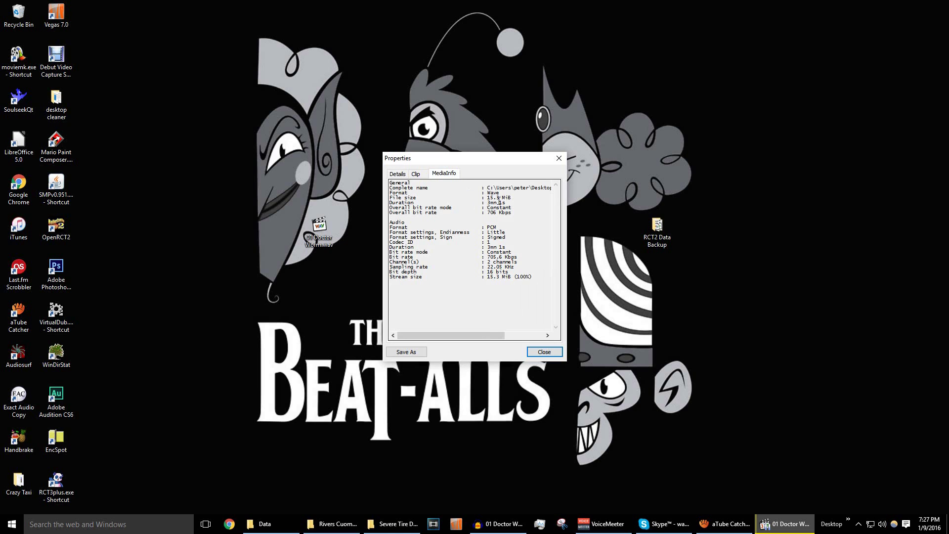
{"action": "left_click", "coordinate": [551, 352]}
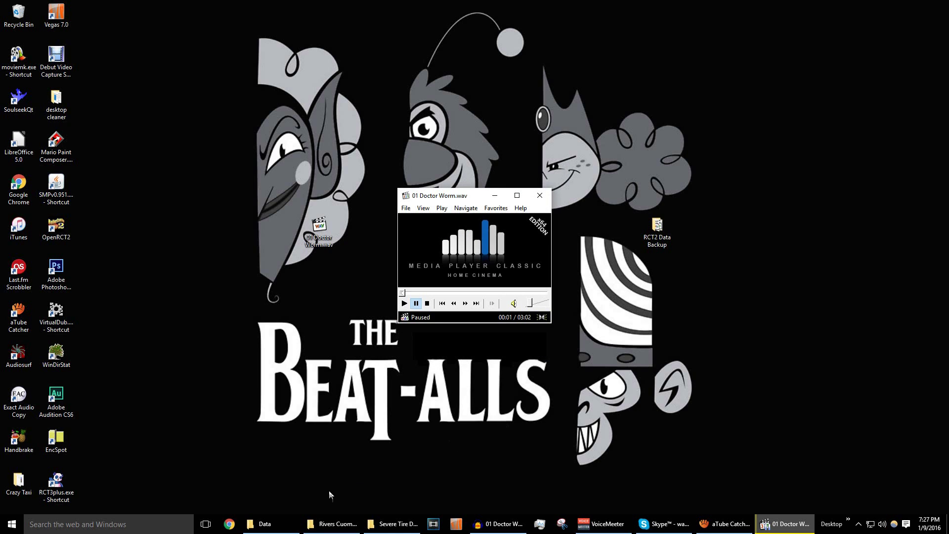
{"action": "left_click", "coordinate": [293, 526]}
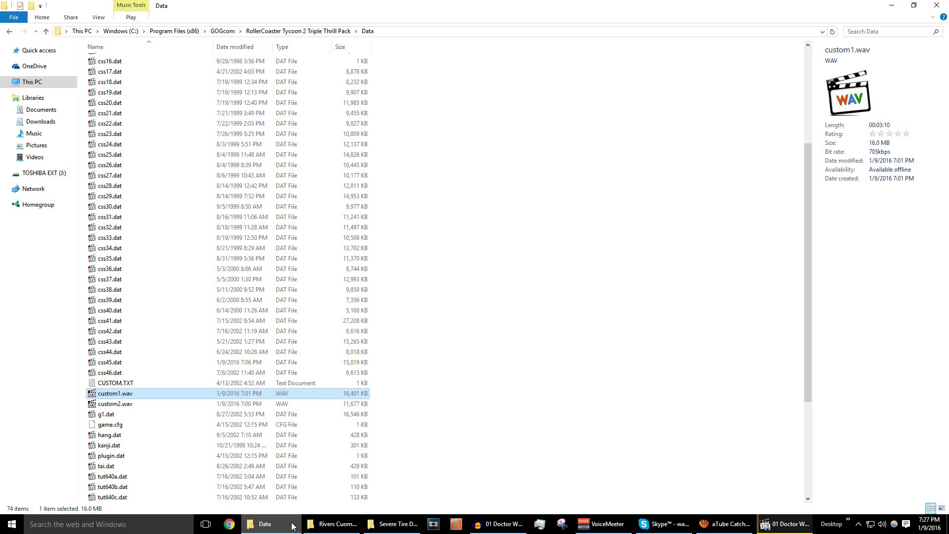
Step: Preview css38.dat from around 0:57, then close the media player
{"action": "double_click", "coordinate": [164, 292]}
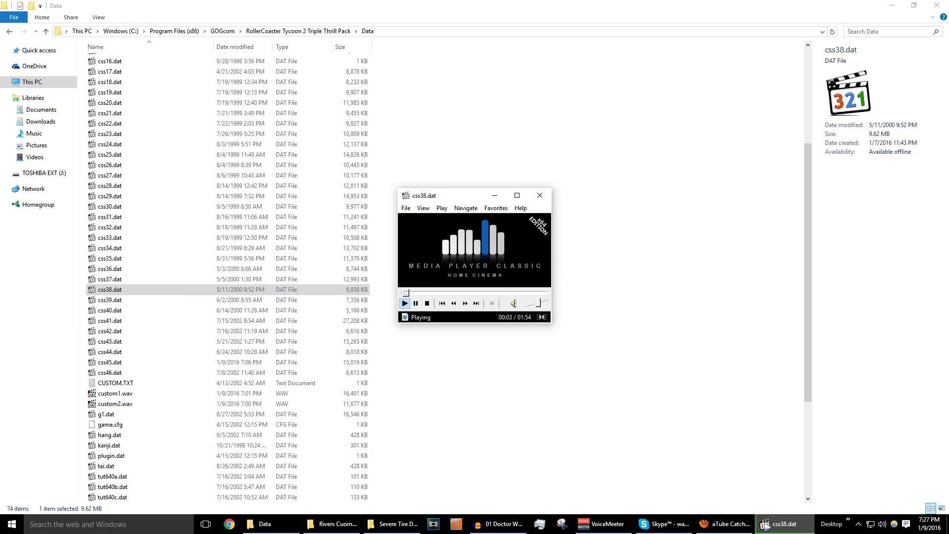
{"action": "left_click", "coordinate": [430, 242]}
{"action": "left_click", "coordinate": [474, 293]}
{"action": "left_click", "coordinate": [485, 269]}
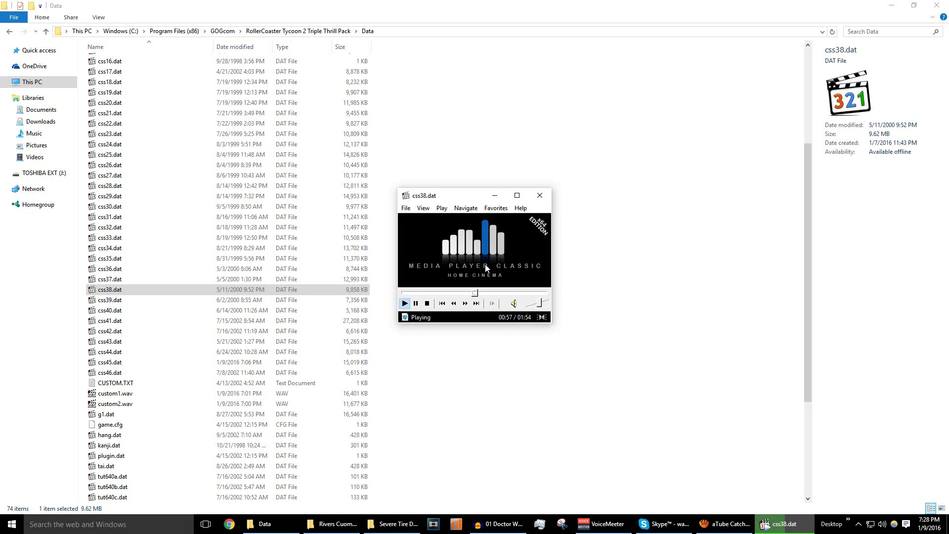
{"action": "left_click", "coordinate": [485, 268]}
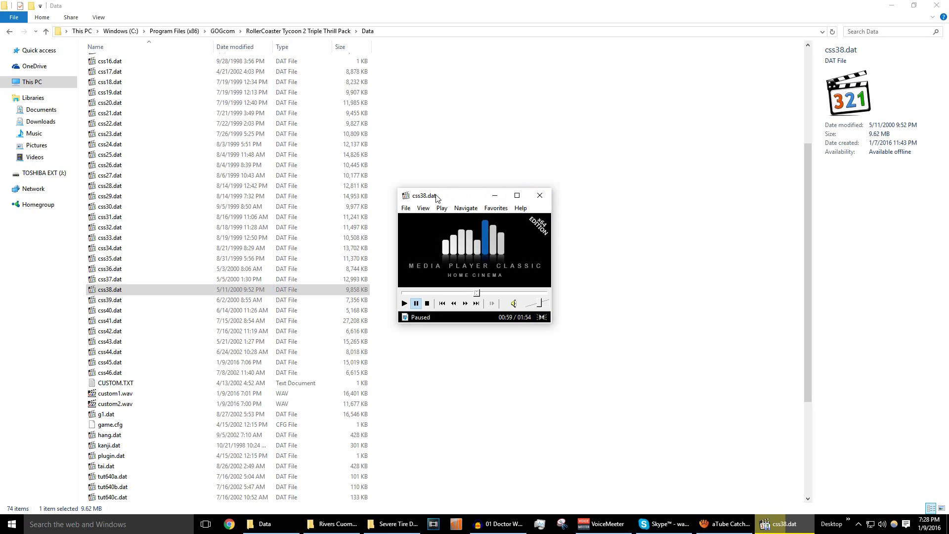
{"action": "left_click", "coordinate": [539, 195]}
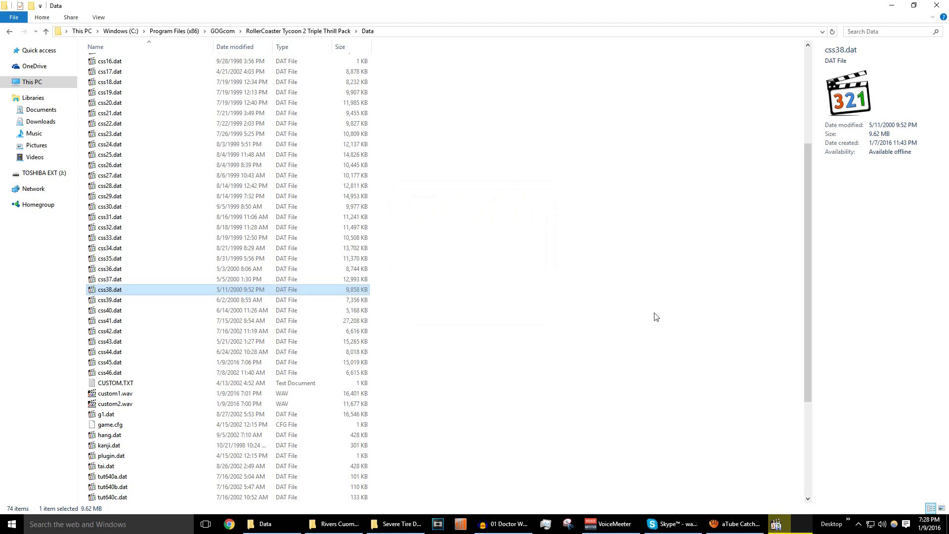
Step: Rename the desktop file 01 Doctor Worm.wav to CSS38.DAT.wav
{"action": "left_click", "coordinate": [945, 523]}
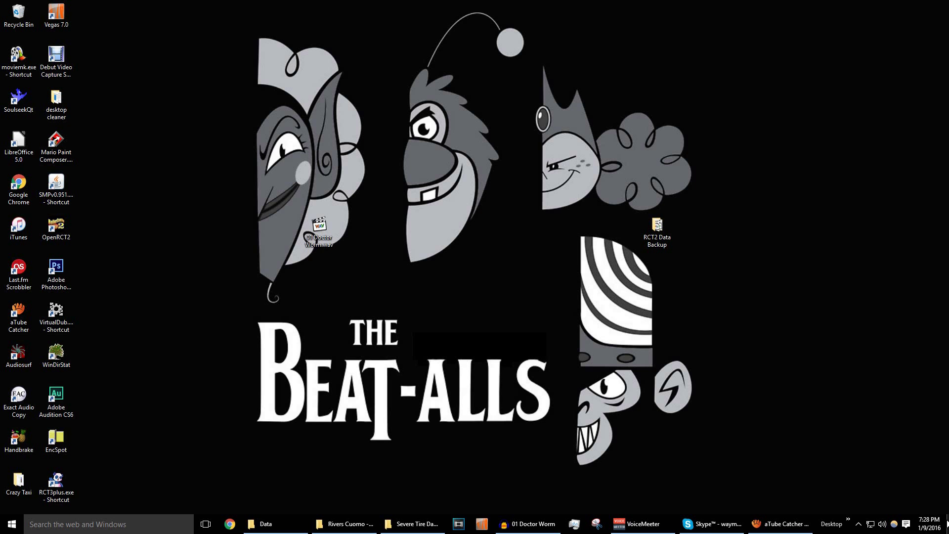
{"action": "right_click", "coordinate": [319, 245]}
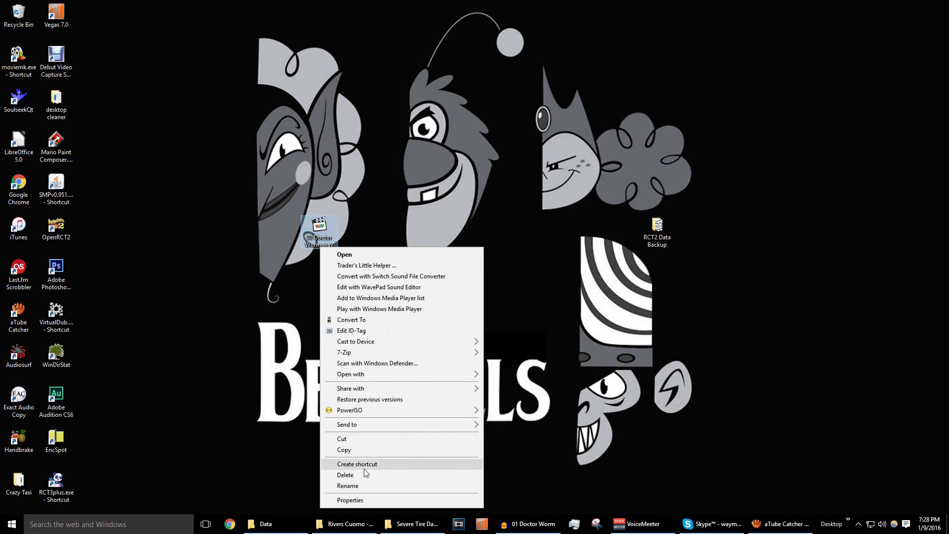
{"action": "left_click", "coordinate": [354, 484]}
{"action": "type", "text": "CSS38"}
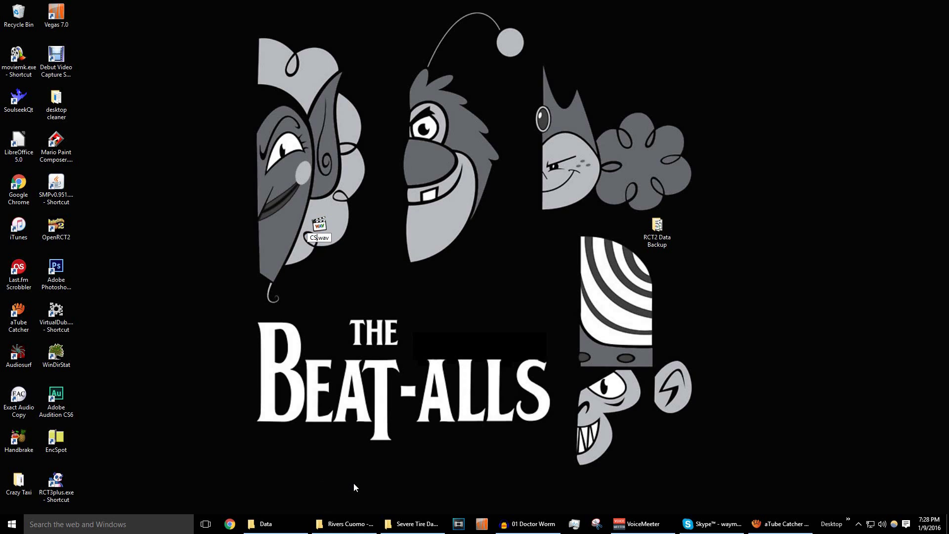
{"action": "type", "text": ".DS"}
{"action": "key", "text": "BackSpace"}
{"action": "type", "text": "AT"}
{"action": "key", "text": "Return"}
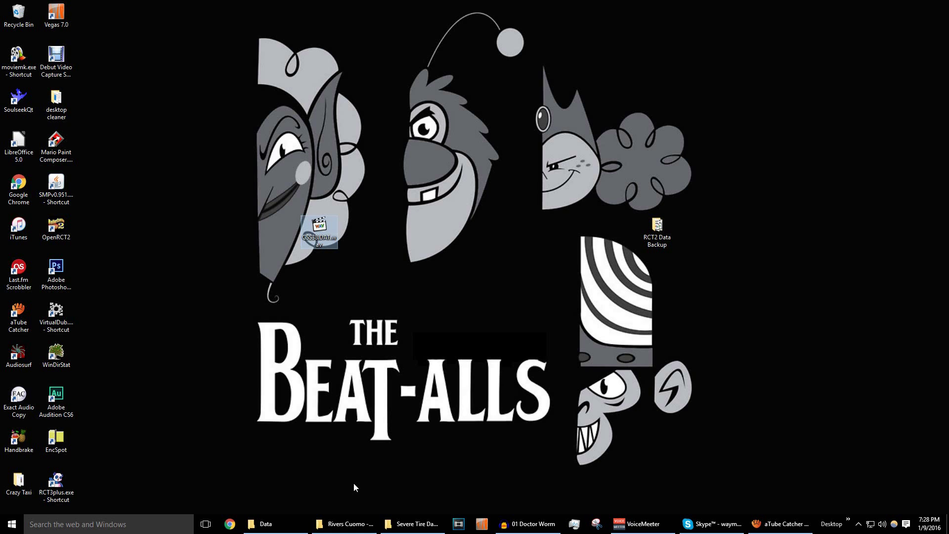
Step: Strip the .wav extension so the file becomes CSS38.DAT, accepting the extension change
{"action": "left_click", "coordinate": [333, 245]}
{"action": "double_click", "coordinate": [332, 241]}
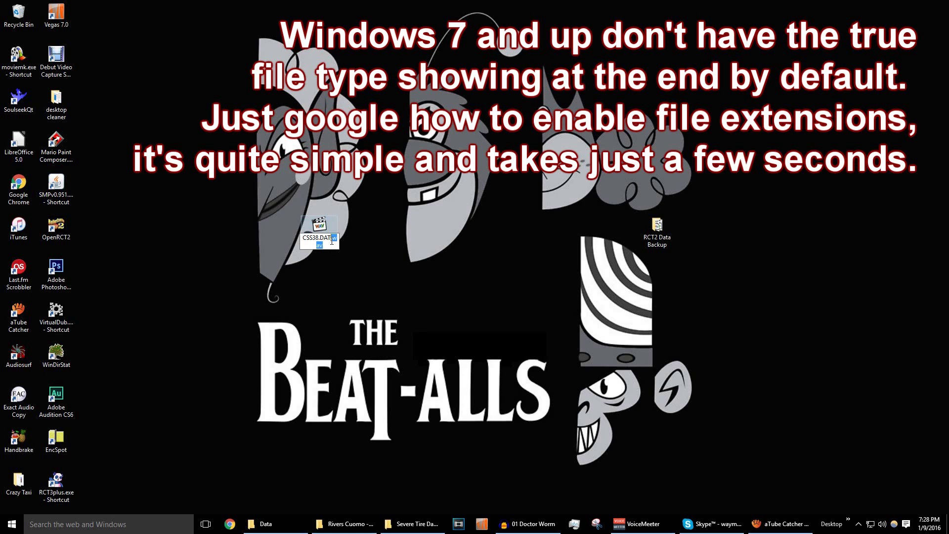
{"action": "key", "text": "Delete"}
{"action": "key", "text": "Return"}
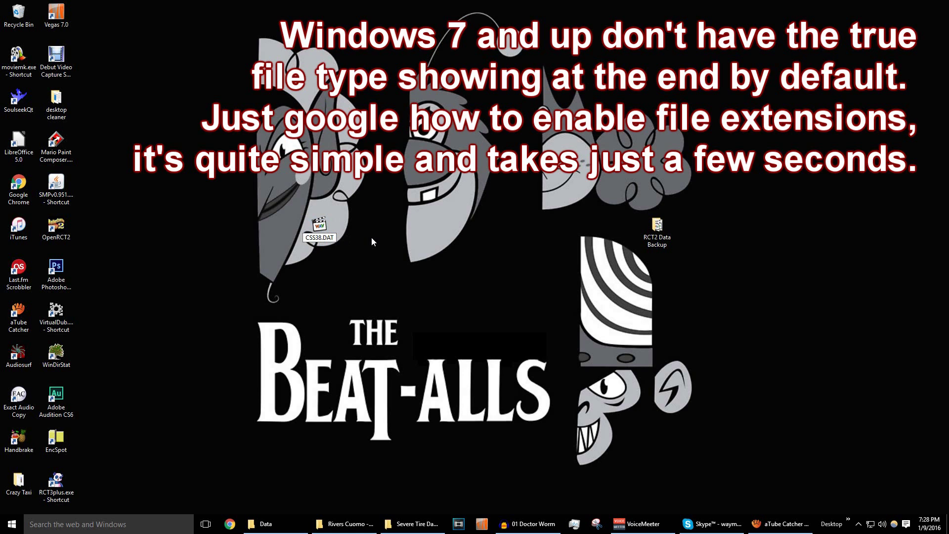
{"action": "key", "text": "Return"}
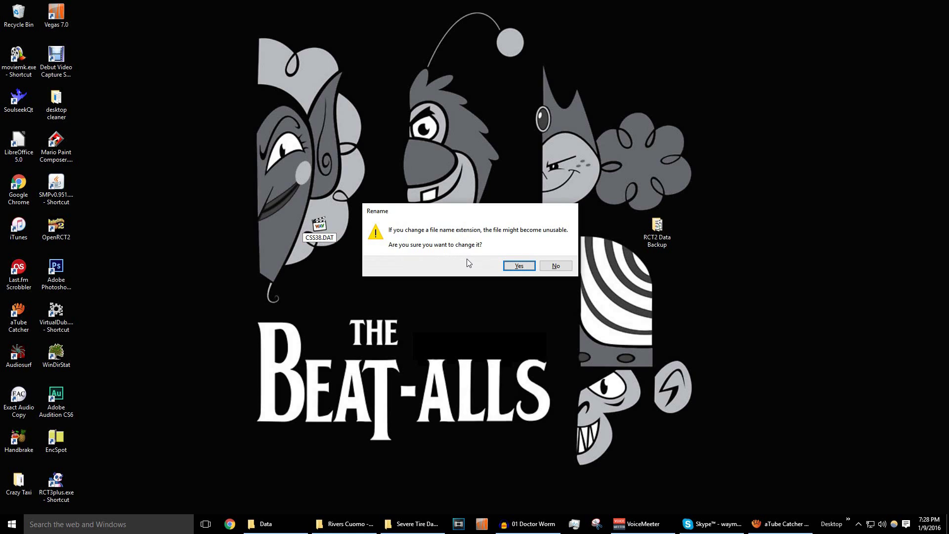
{"action": "left_click", "coordinate": [519, 266]}
Step: Delete the original css38.dat from the game's Data folder
{"action": "left_click", "coordinate": [293, 524]}
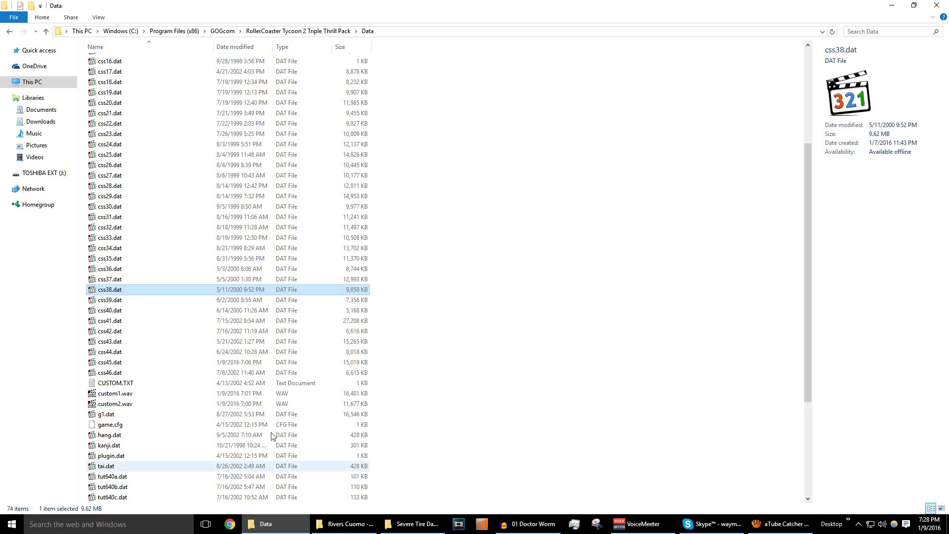
{"action": "key", "text": "Delete"}
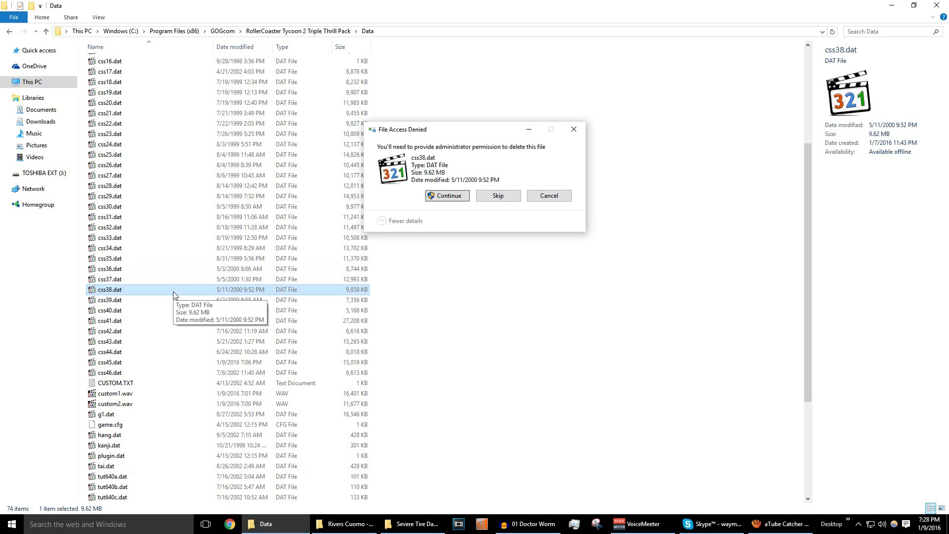
{"action": "left_click", "coordinate": [447, 196]}
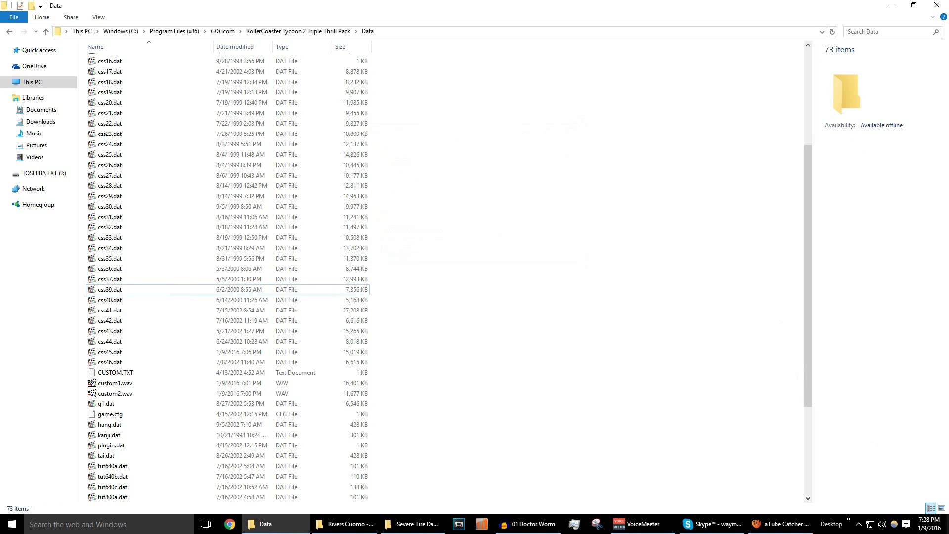
Step: Move the new 15.2 MB CSS38.DAT from the desktop into the Data folder
{"action": "left_click", "coordinate": [947, 524]}
{"action": "double_click", "coordinate": [656, 230]}
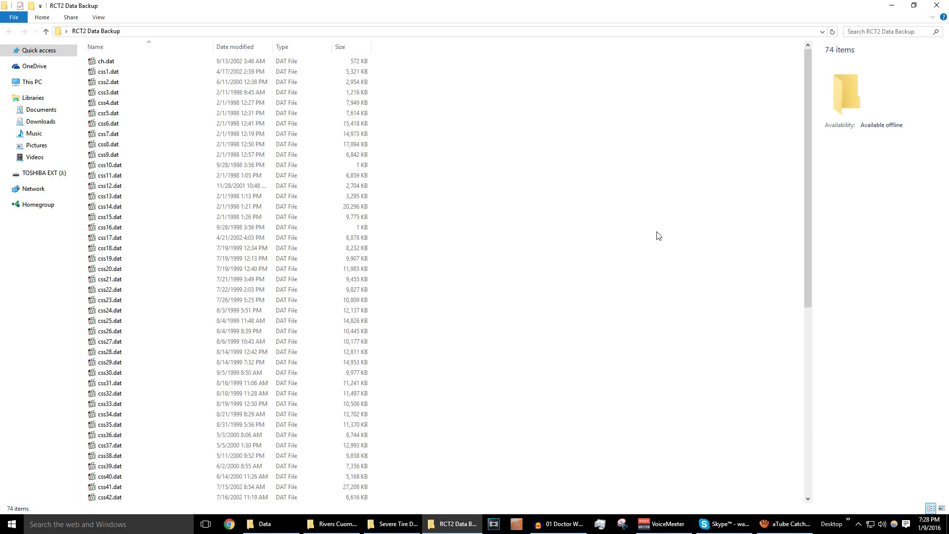
{"action": "left_click", "coordinate": [934, 5]}
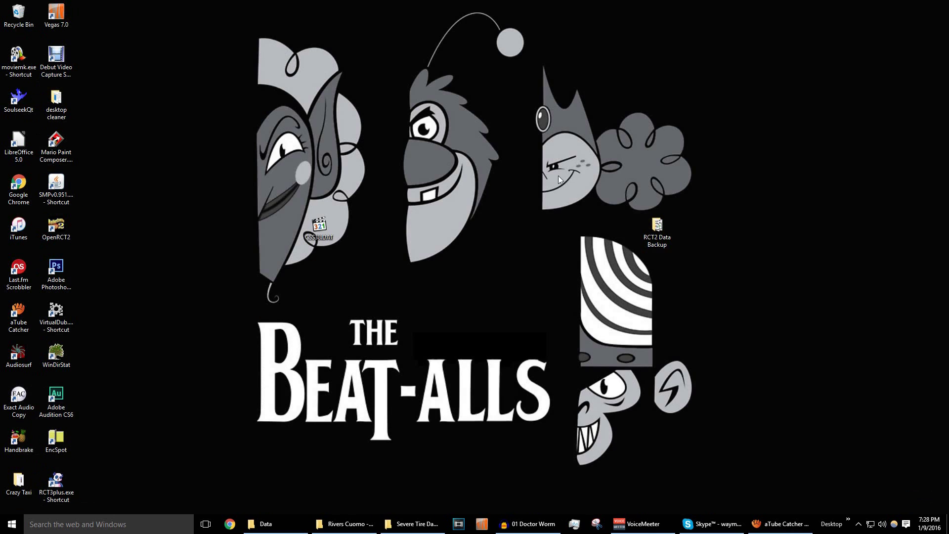
{"action": "left_click_drag", "start_coordinate": [321, 234], "coordinate": [501, 323]}
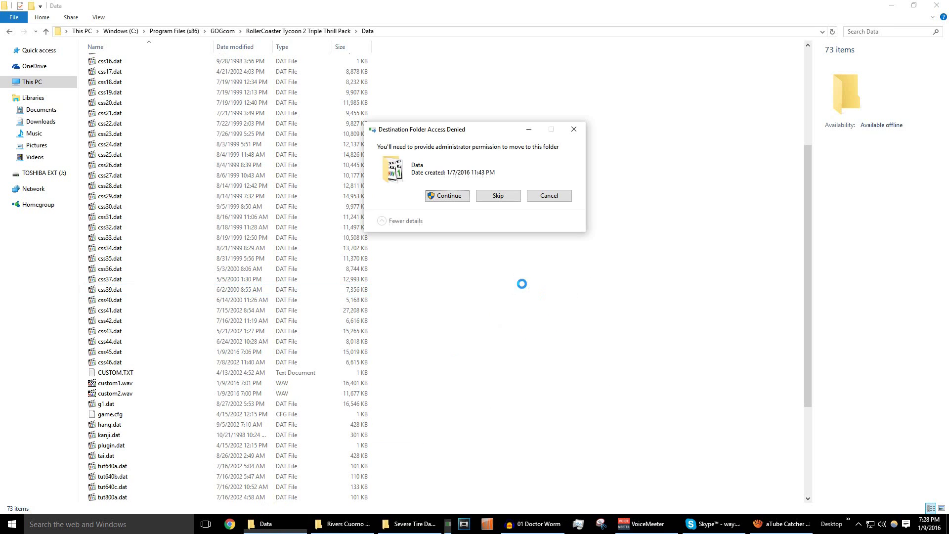
{"action": "left_click", "coordinate": [445, 195]}
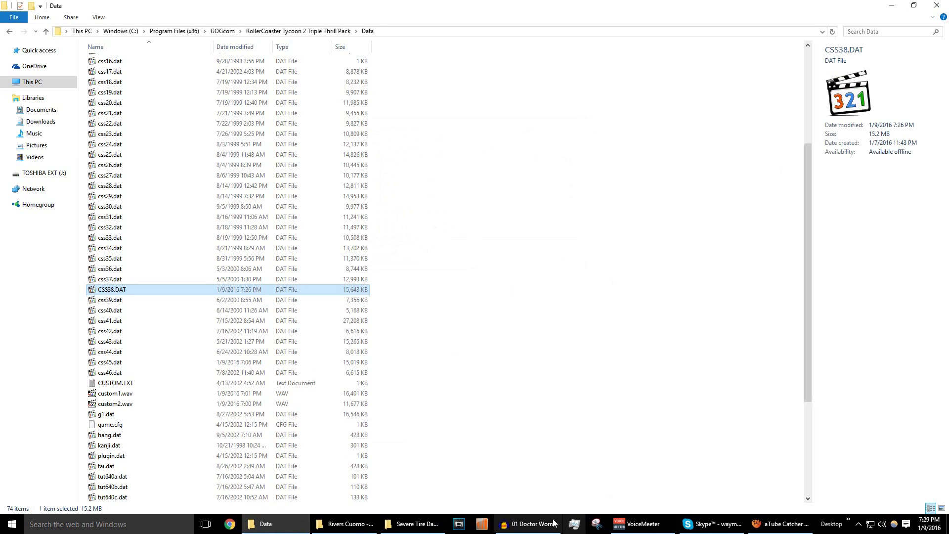
Step: Close the Doctor Worm Audacity project without saving changes
{"action": "left_click", "coordinate": [534, 526]}
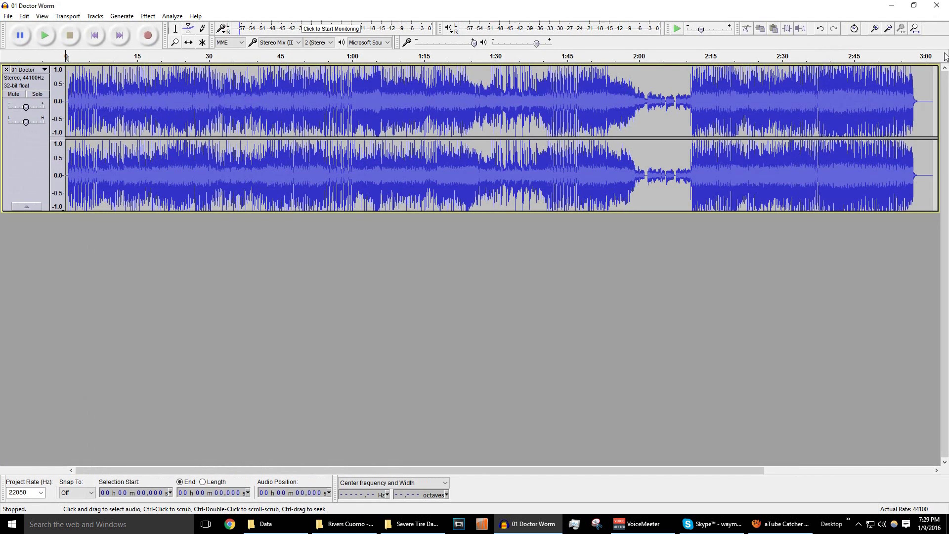
{"action": "left_click", "coordinate": [935, 5]}
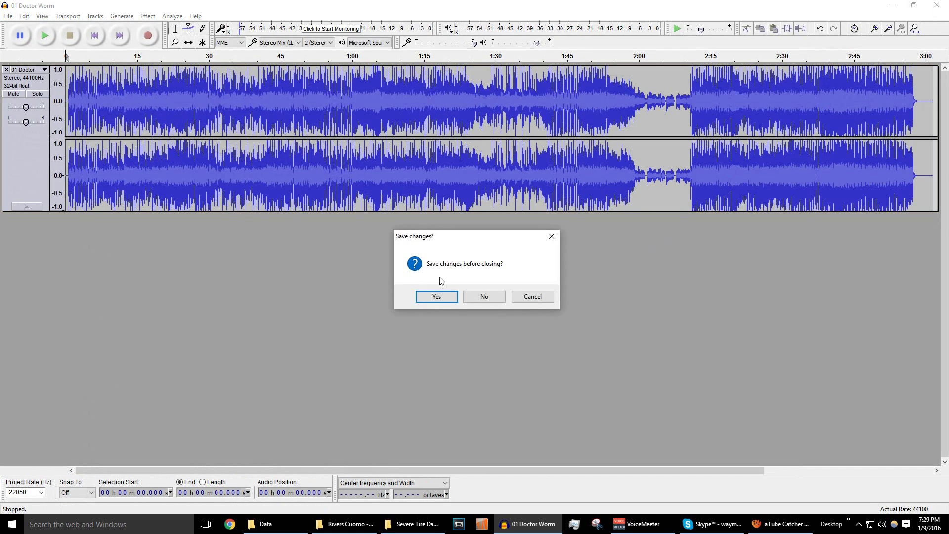
{"action": "left_click", "coordinate": [485, 296]}
Step: Convert 06 Chess 1.mp3 to a 16-bit 22 KHz stereo Wave file on the desktop
{"action": "left_click", "coordinate": [388, 527]}
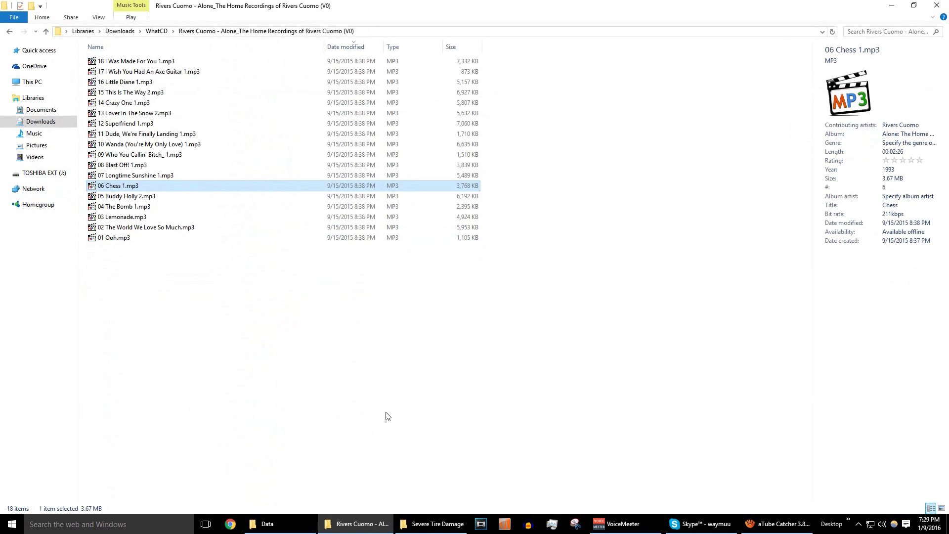
{"action": "right_click", "coordinate": [121, 185]}
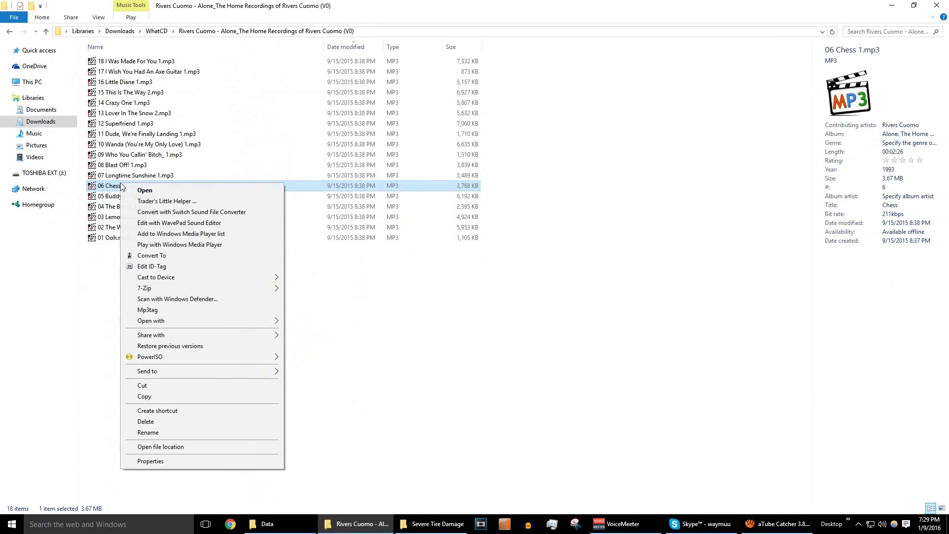
{"action": "left_click", "coordinate": [148, 255]}
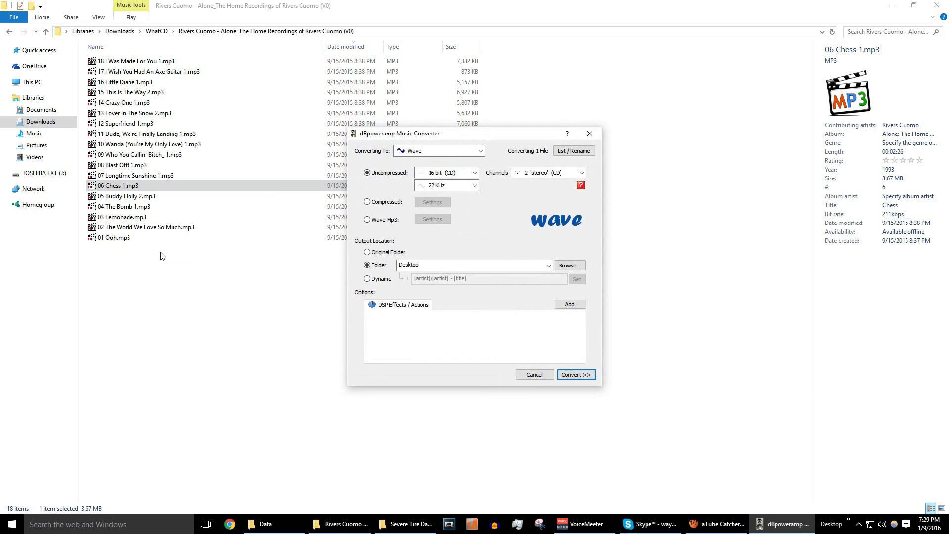
{"action": "left_click", "coordinate": [434, 152]}
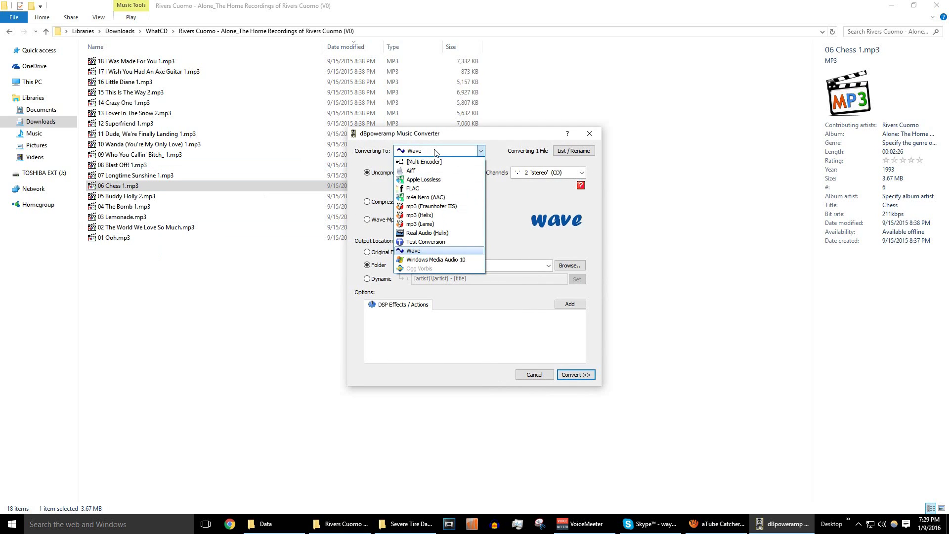
{"action": "left_click", "coordinate": [434, 151]}
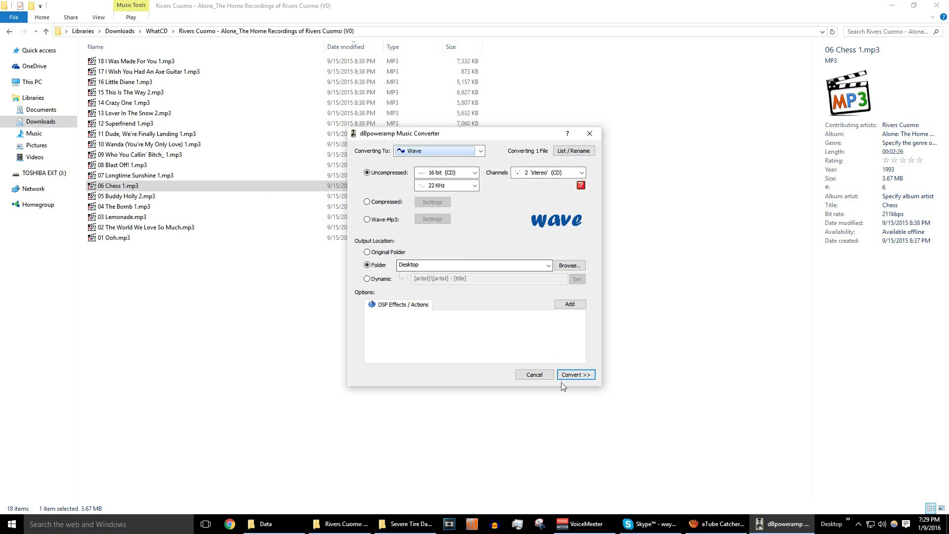
{"action": "left_click", "coordinate": [573, 375]}
Step: Show the desktop and drag 06 Chess 1.wav into open space
{"action": "key", "text": "super+d"}
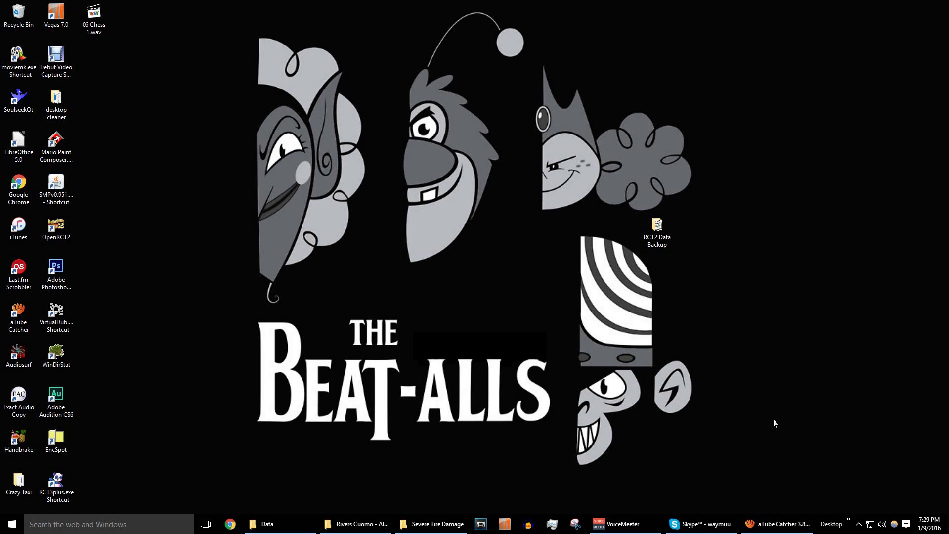
{"action": "left_click_drag", "start_coordinate": [92, 25], "coordinate": [205, 154]}
{"action": "mouse_move", "coordinate": [205, 153]}
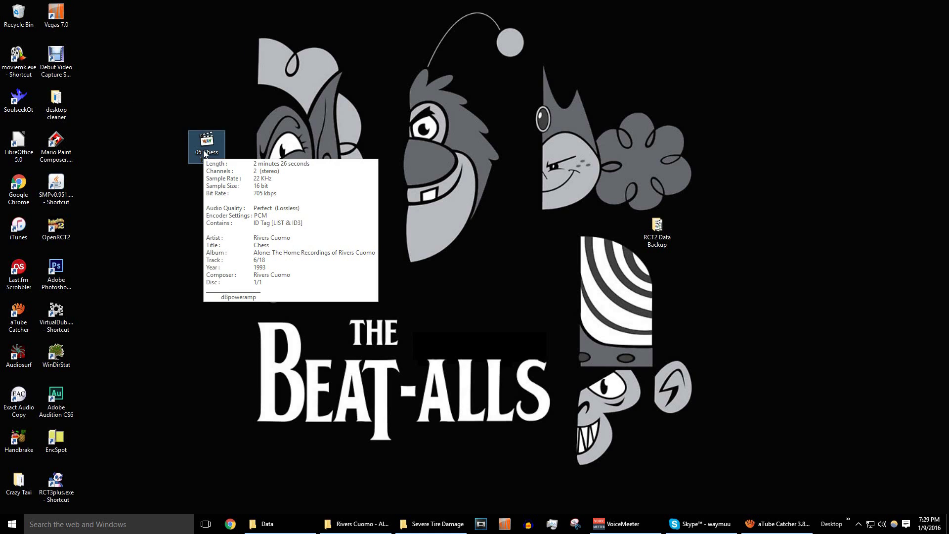
Step: Clear all ID tags from 06 Chess 1.wav in dBpoweramp's tag editor, then return to Data
{"action": "right_click", "coordinate": [205, 154]}
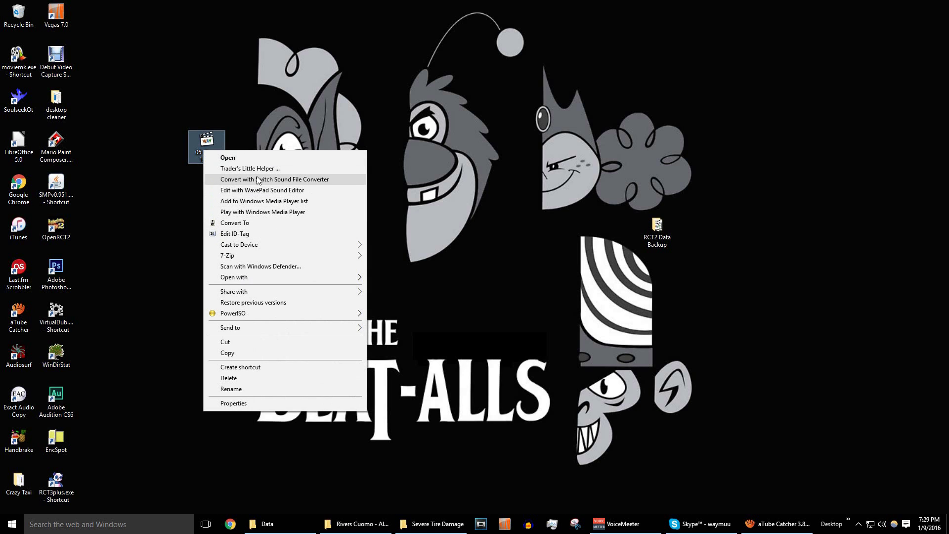
{"action": "left_click", "coordinate": [254, 233]}
{"action": "left_click", "coordinate": [651, 292]}
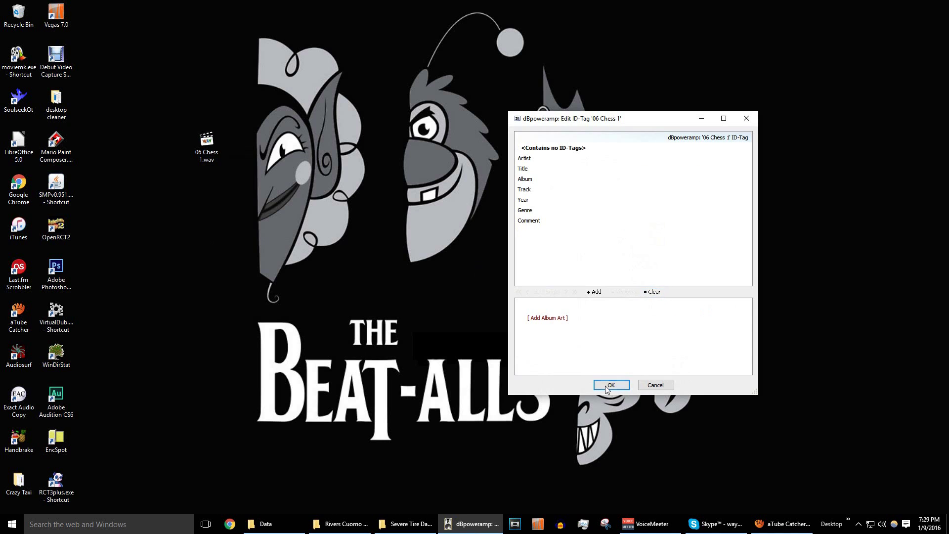
{"action": "left_click", "coordinate": [611, 384]}
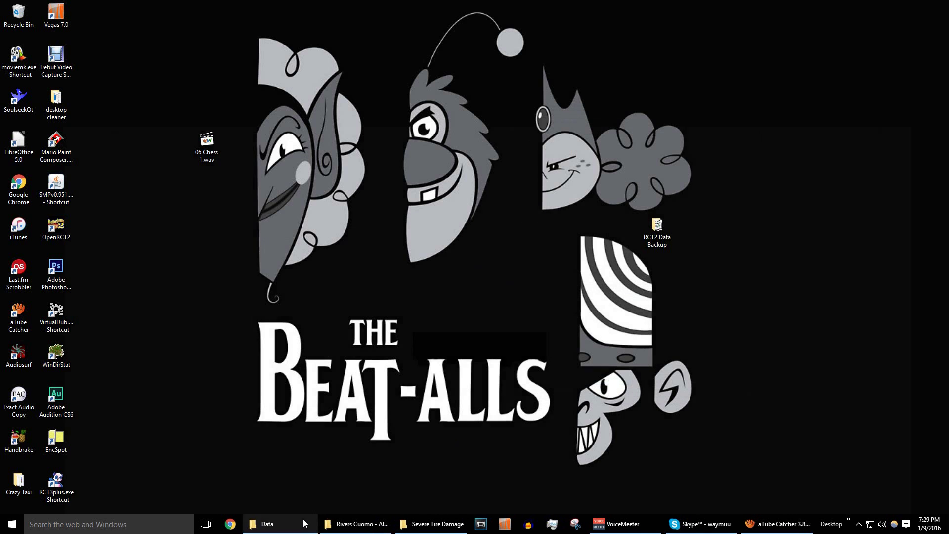
{"action": "left_click", "coordinate": [265, 523]}
{"action": "scroll", "coordinate": [175, 209], "scroll_direction": "up", "scroll_amount": 2}
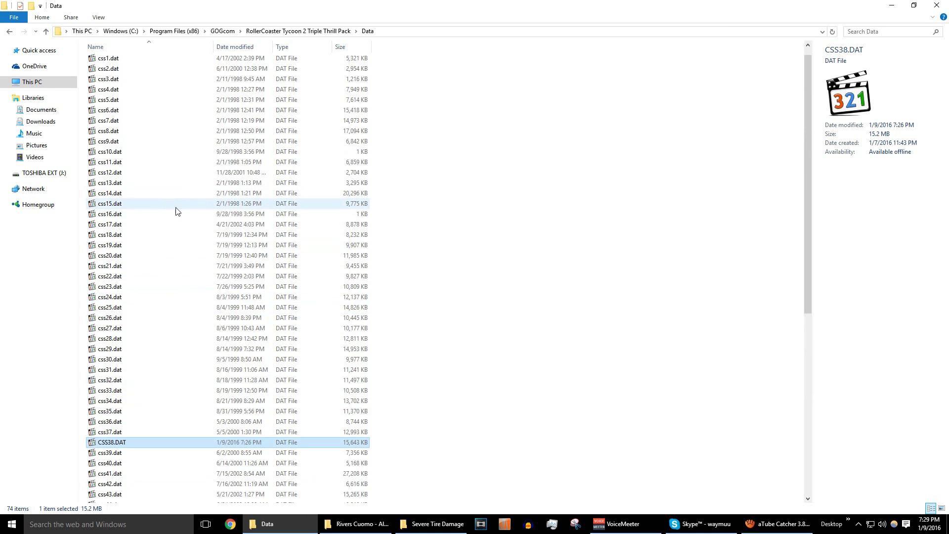
Step: Play the original css22.dat to hear it, then minimise the Rivers Cuomo album folder
{"action": "double_click", "coordinate": [198, 278]}
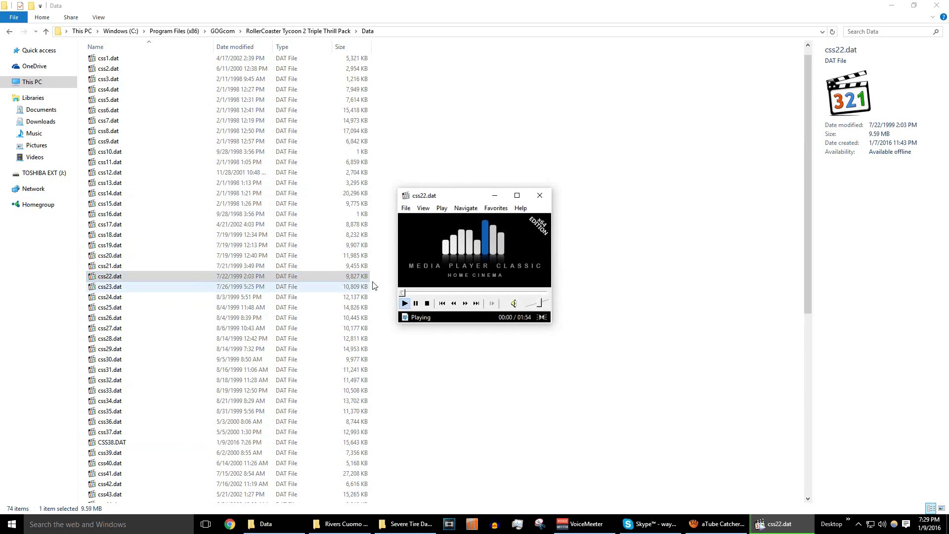
{"action": "left_click", "coordinate": [539, 195]}
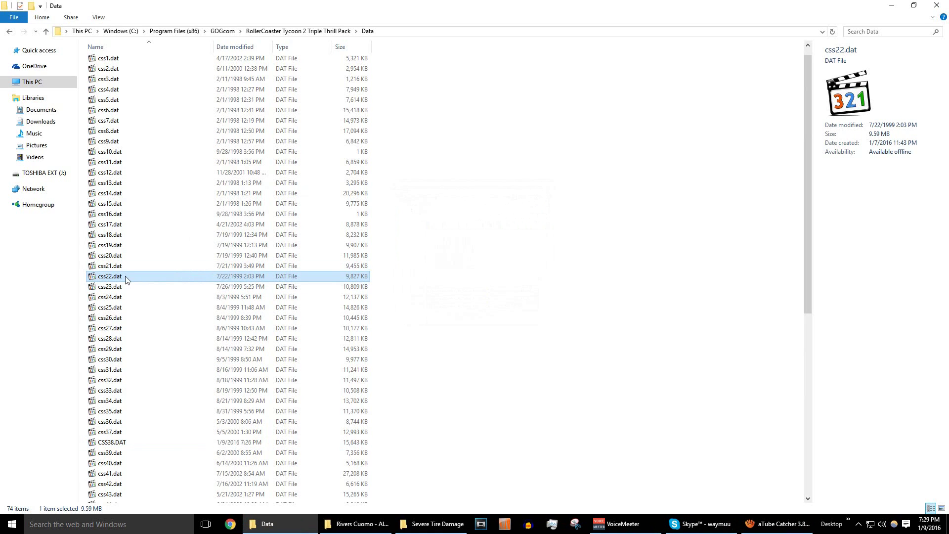
{"action": "left_click", "coordinate": [382, 525]}
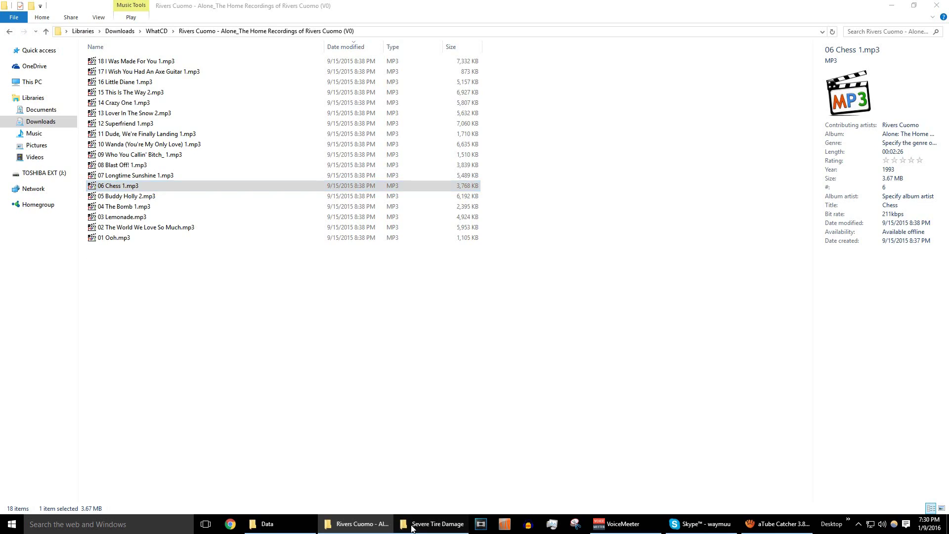
{"action": "left_click", "coordinate": [432, 524]}
{"action": "left_click", "coordinate": [386, 528]}
{"action": "left_click", "coordinate": [386, 527]}
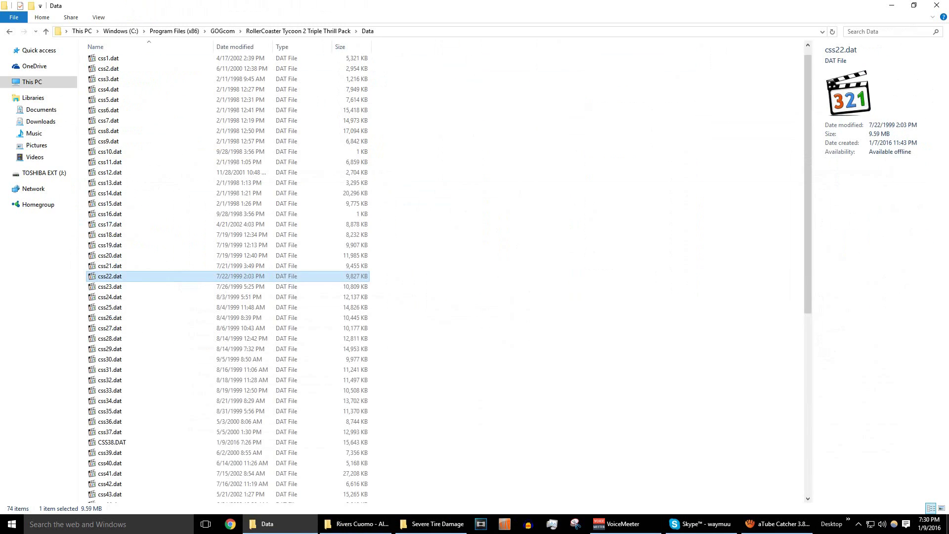
Step: Rename 06 Chess 1.wav on the desktop to css22.dat
{"action": "left_click", "coordinate": [947, 524]}
{"action": "right_click", "coordinate": [201, 156]}
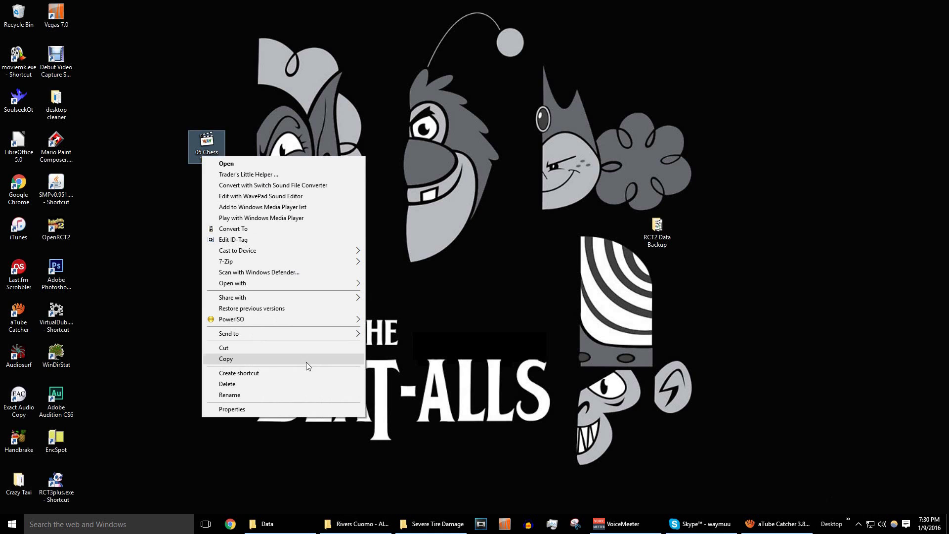
{"action": "left_click", "coordinate": [283, 392]}
{"action": "type", "text": "css22"}
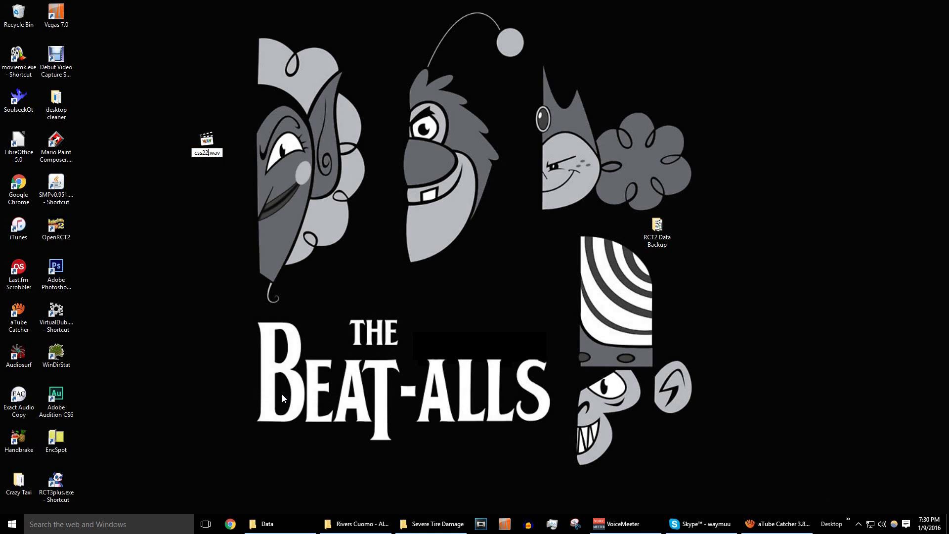
{"action": "type", "text": ".dat"}
{"action": "key", "text": "Delete"}
{"action": "key", "text": "Delete"}
{"action": "key", "text": "Delete"}
{"action": "key", "text": "Delete"}
{"action": "key", "text": "Return"}
{"action": "key", "text": "Return"}
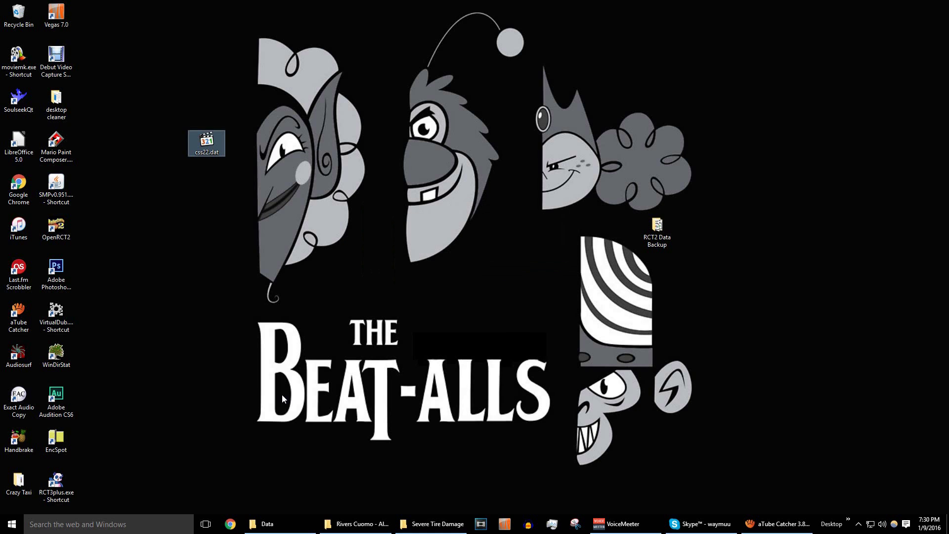
Step: Delete the original css22.dat from Data and move the new css22.dat in
{"action": "left_click", "coordinate": [269, 524]}
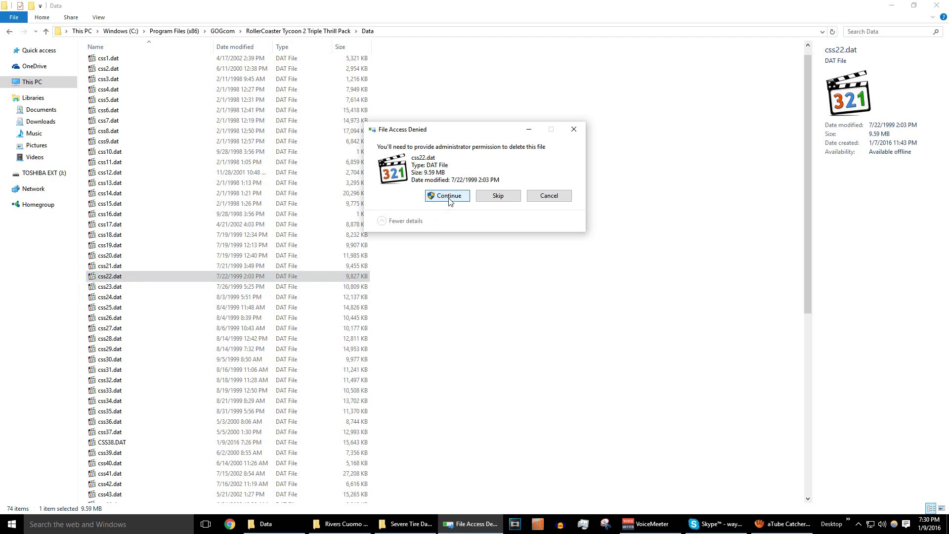
{"action": "left_click", "coordinate": [448, 196]}
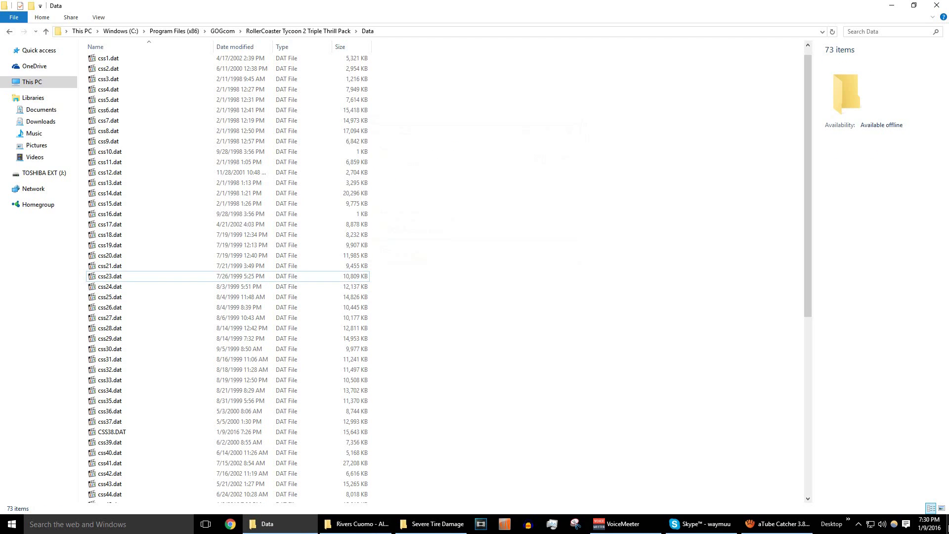
{"action": "key", "text": "super+d"}
{"action": "left_click_drag", "start_coordinate": [209, 147], "coordinate": [458, 281]}
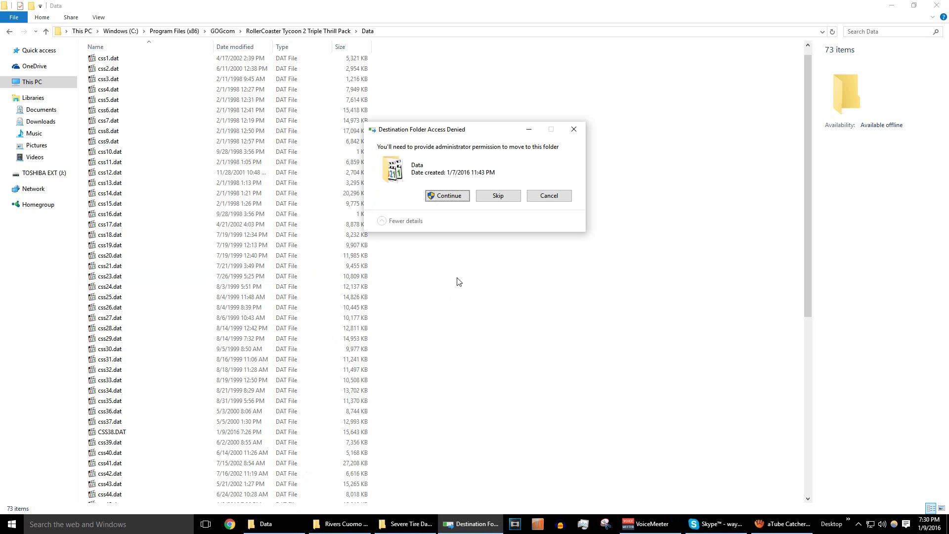
{"action": "left_click", "coordinate": [439, 196]}
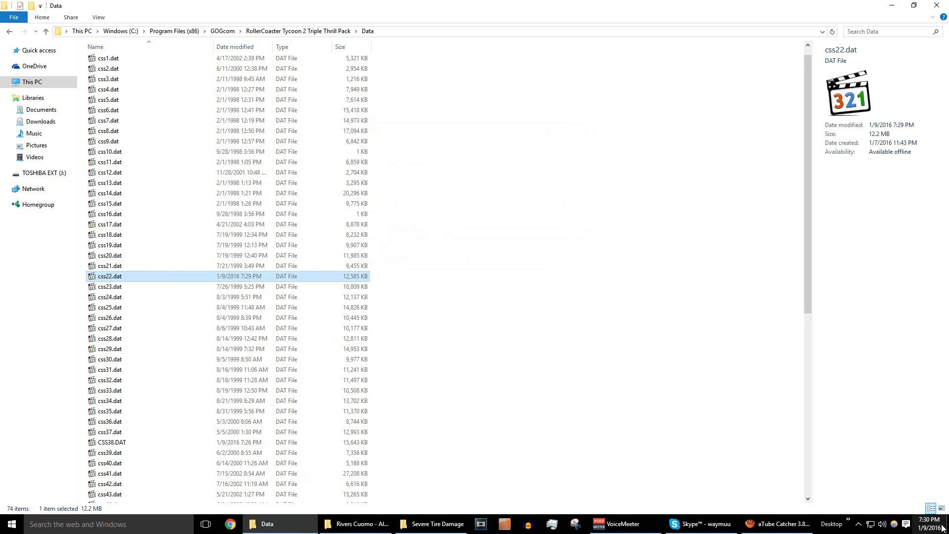
Step: Launch OpenRCT2 and load the first saved sandbox park
{"action": "key", "text": "super+d"}
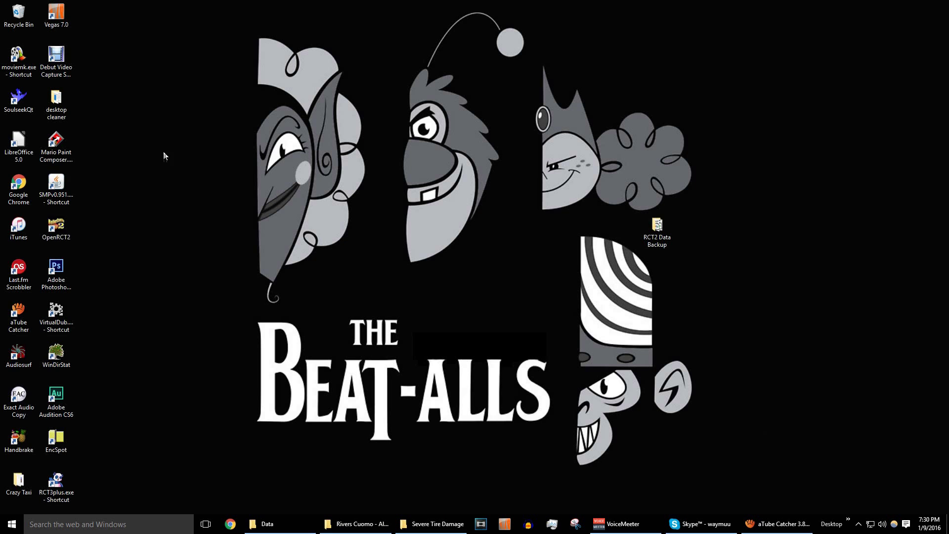
{"action": "double_click", "coordinate": [60, 225]}
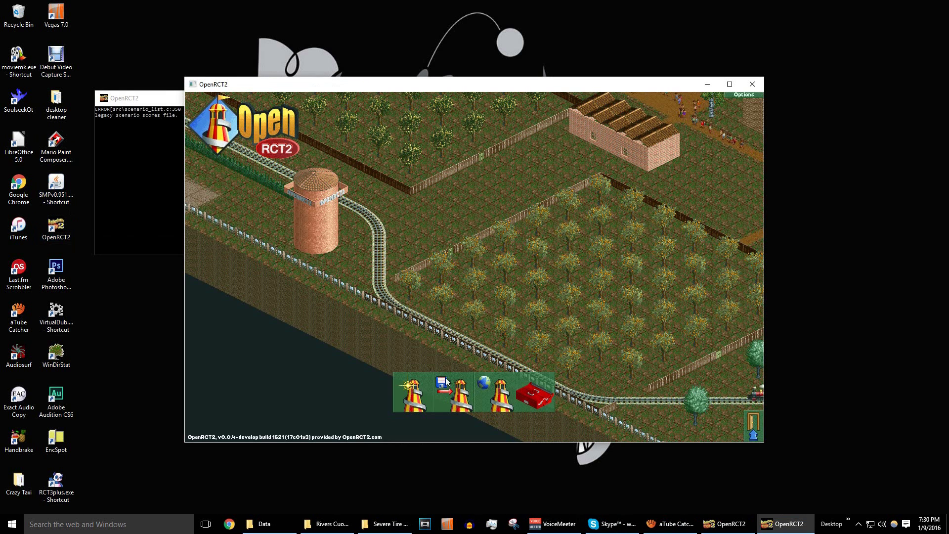
{"action": "left_click", "coordinate": [453, 393]}
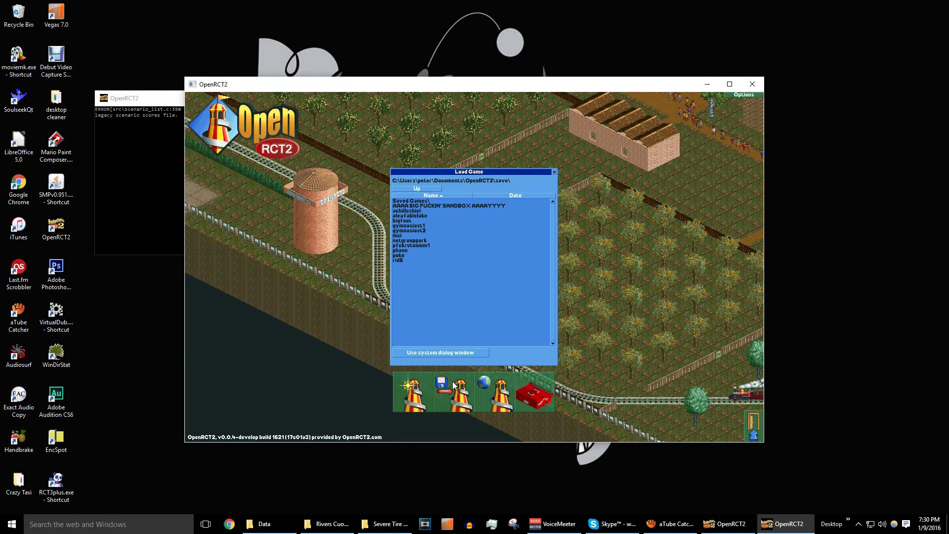
{"action": "left_click", "coordinate": [463, 204]}
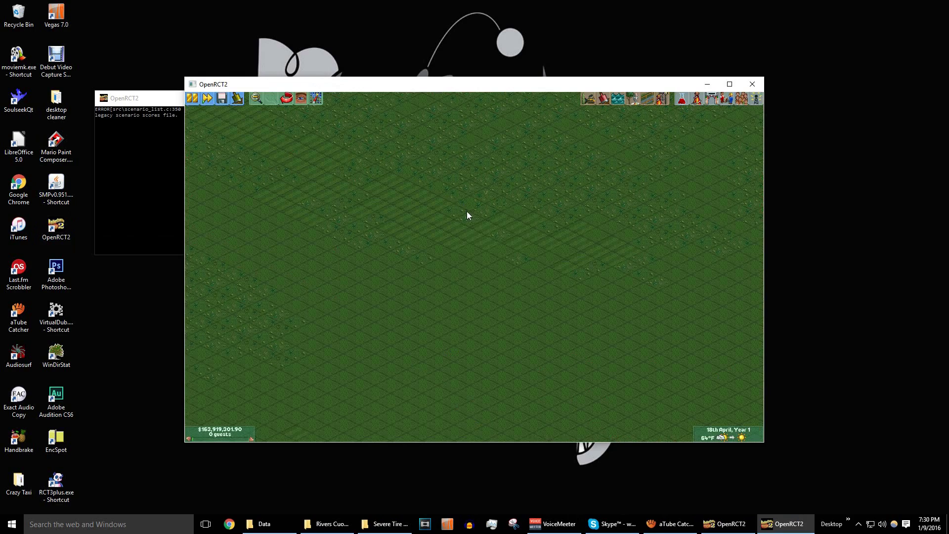
Step: Build a Twist thrill ride on the grass
{"action": "left_click", "coordinate": [662, 99]}
{"action": "left_click", "coordinate": [240, 122]}
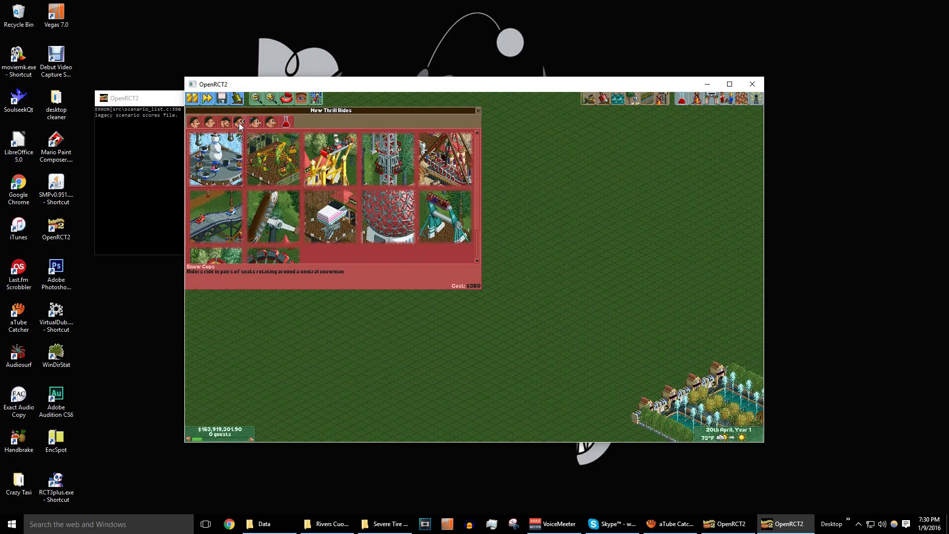
{"action": "left_click", "coordinate": [273, 159]}
{"action": "left_click", "coordinate": [456, 289]}
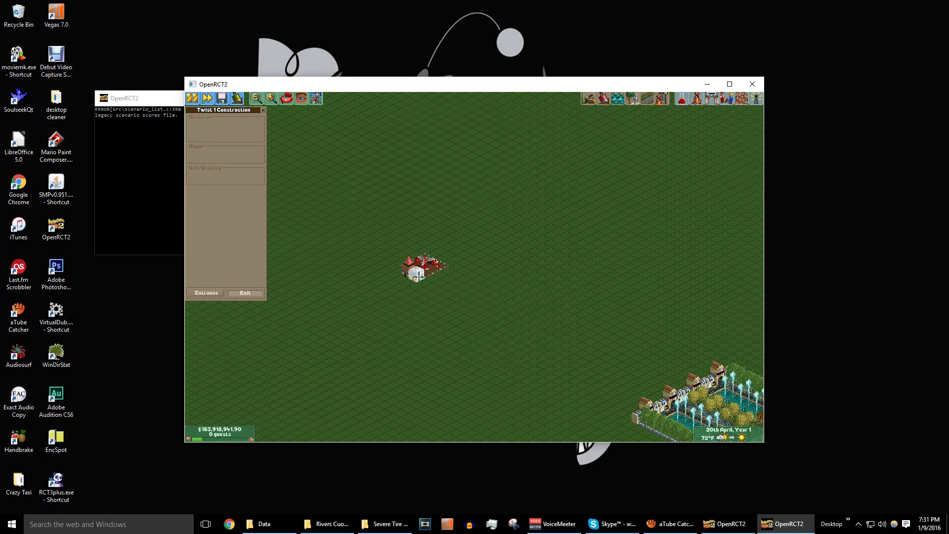
{"action": "right_click", "coordinate": [425, 276]}
{"action": "scroll", "coordinate": [430, 282], "scroll_direction": "up", "scroll_amount": 1}
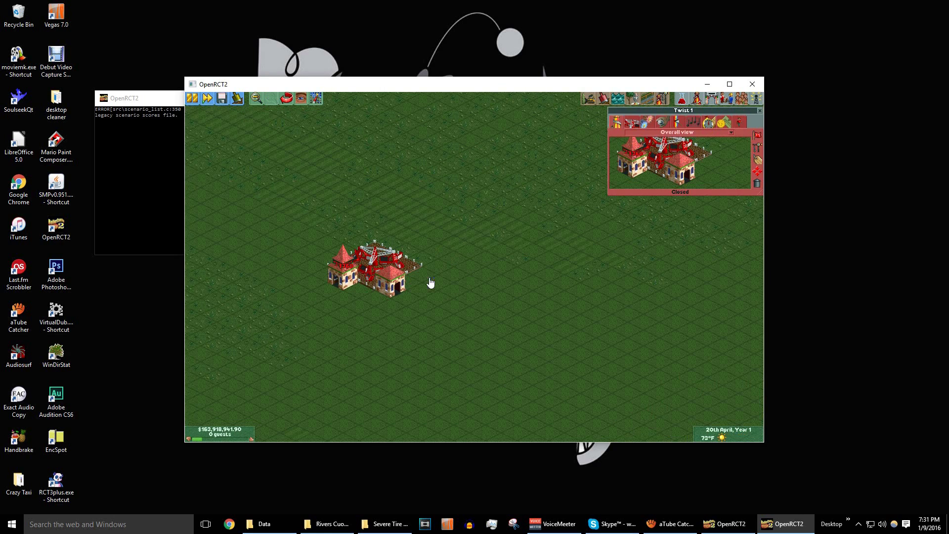
Step: Lay a footpath in front of the Twist
{"action": "left_click", "coordinate": [648, 98]}
{"action": "left_click_drag", "start_coordinate": [306, 284], "coordinate": [407, 295]}
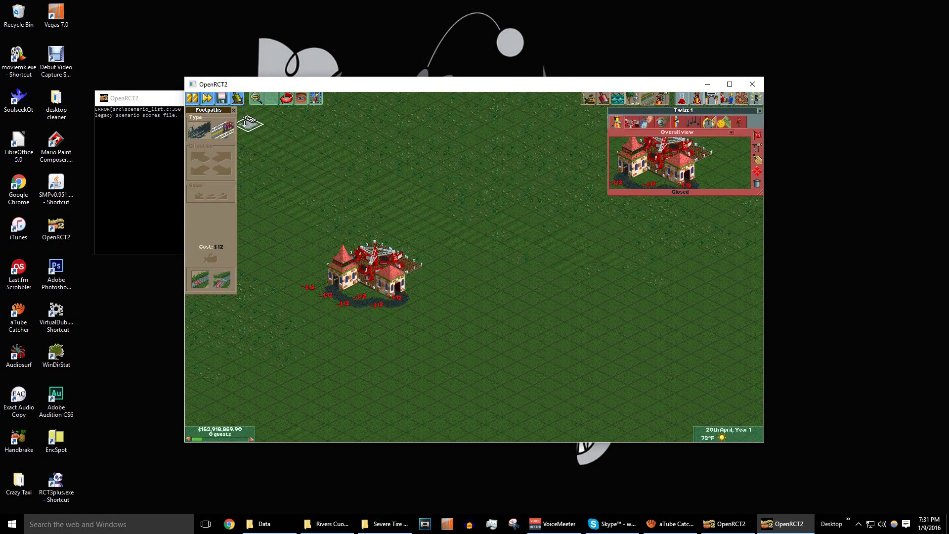
{"action": "left_click", "coordinate": [233, 110]}
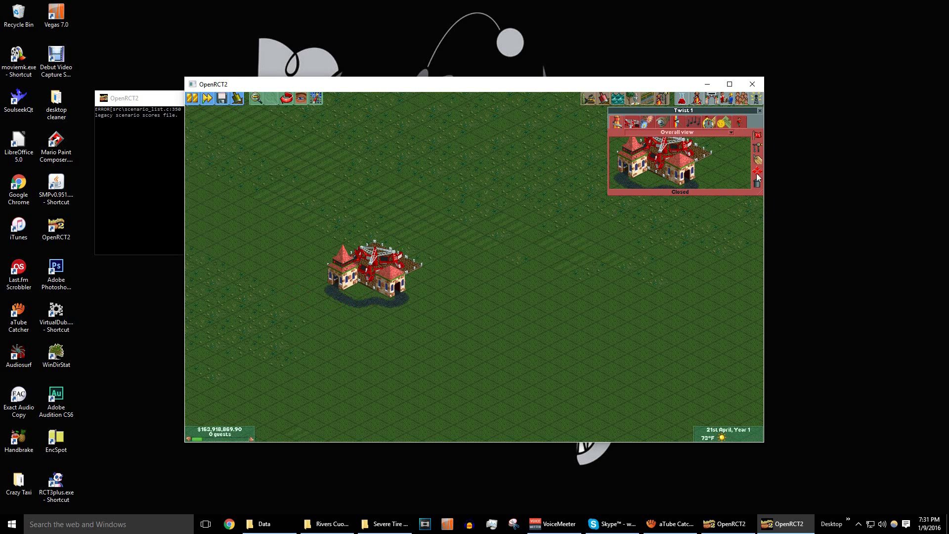
{"action": "left_click", "coordinate": [757, 135]}
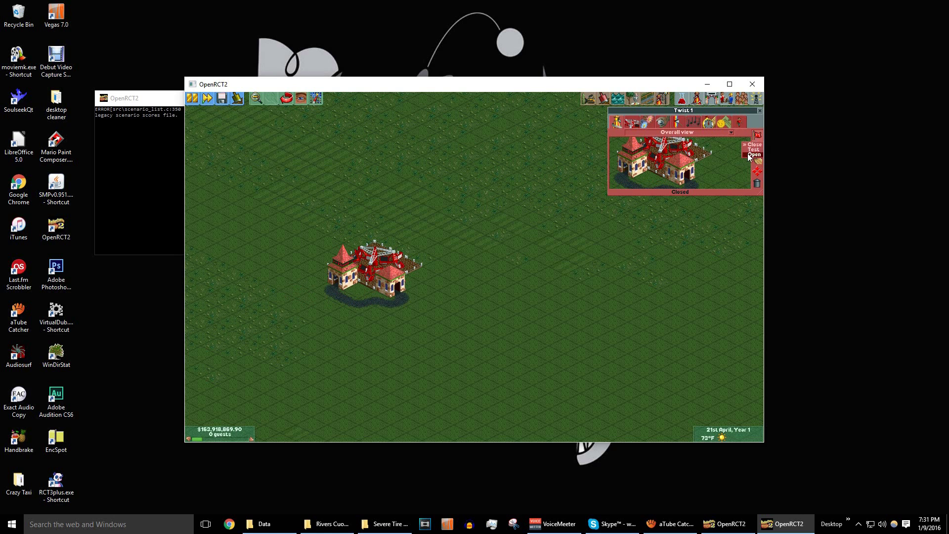
Step: Set Twist 1's music style to Custom music 1, then Custom music 2
{"action": "left_click", "coordinate": [692, 121]}
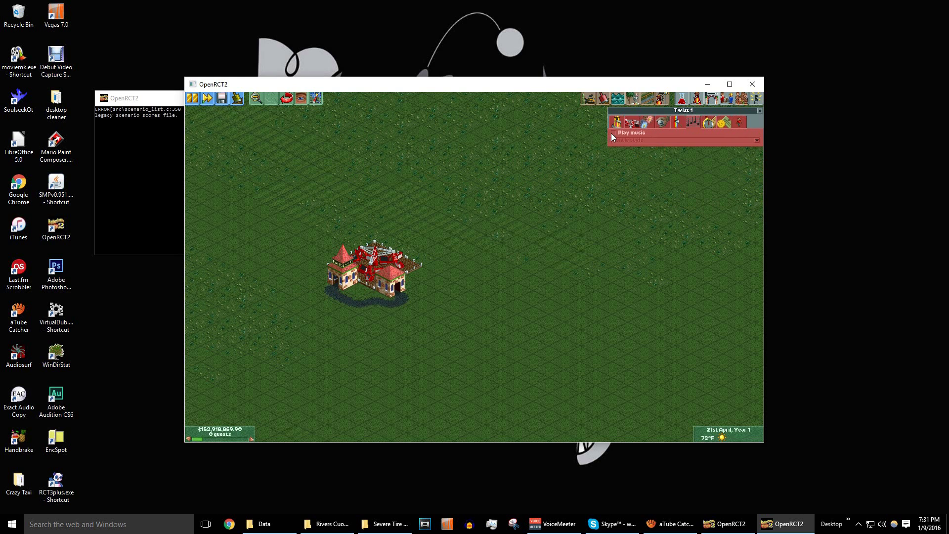
{"action": "left_click", "coordinate": [618, 141]}
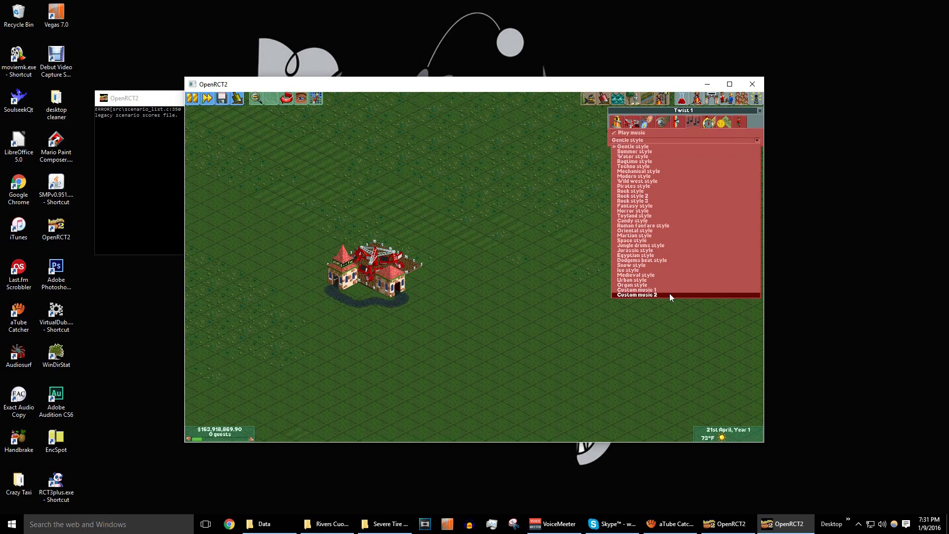
{"action": "left_click", "coordinate": [669, 291]}
{"action": "left_click", "coordinate": [636, 140]}
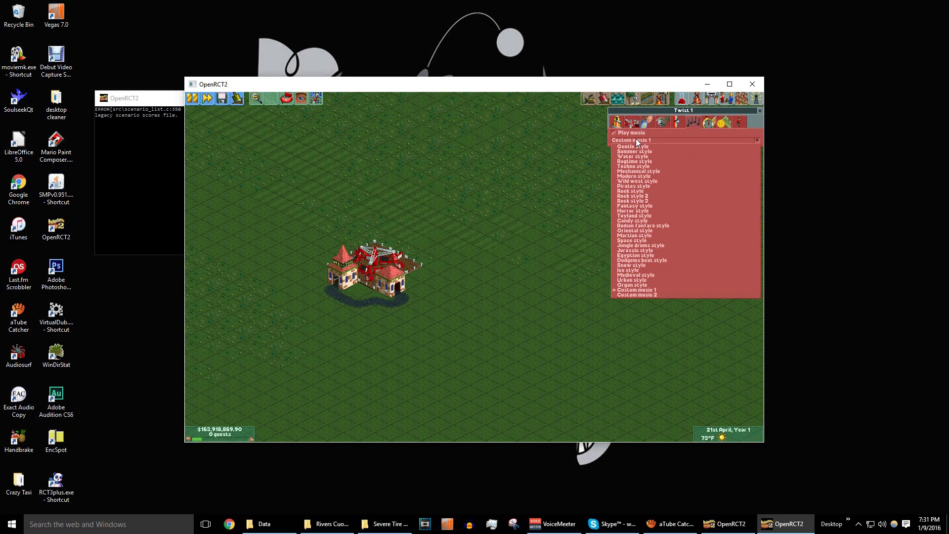
{"action": "left_click", "coordinate": [632, 295]}
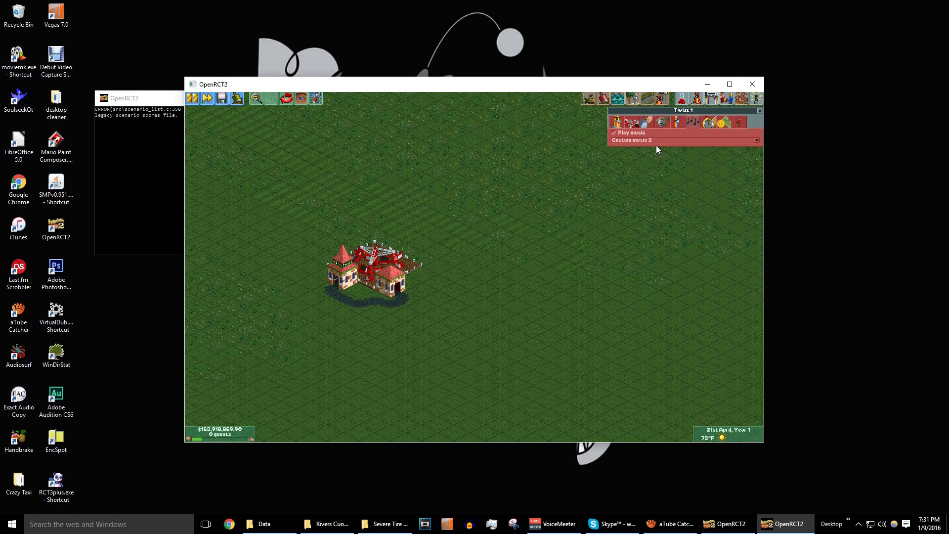
Step: Switch Twist 1's music through Rock style 3 and Egyptian, ending on Snow style
{"action": "left_click", "coordinate": [655, 142]}
{"action": "left_click", "coordinate": [619, 202]}
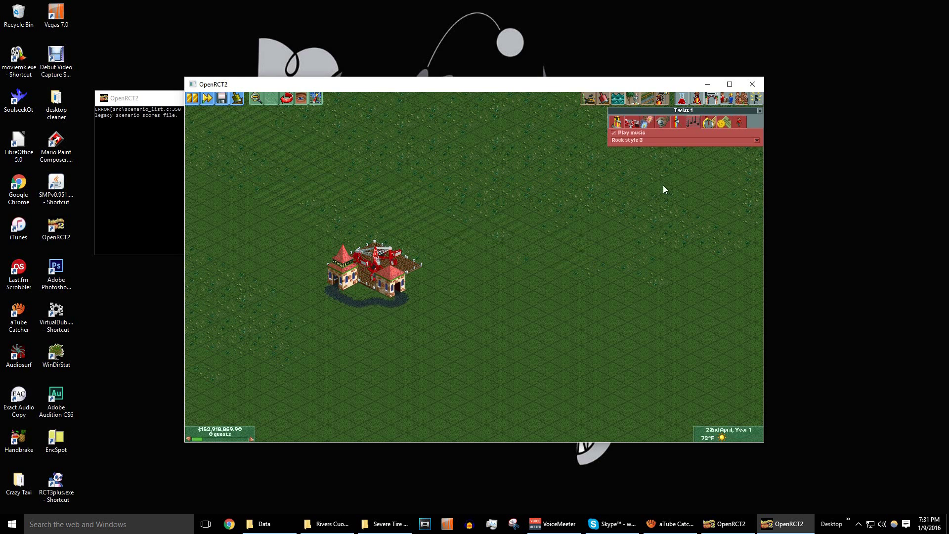
{"action": "left_click", "coordinate": [623, 140]}
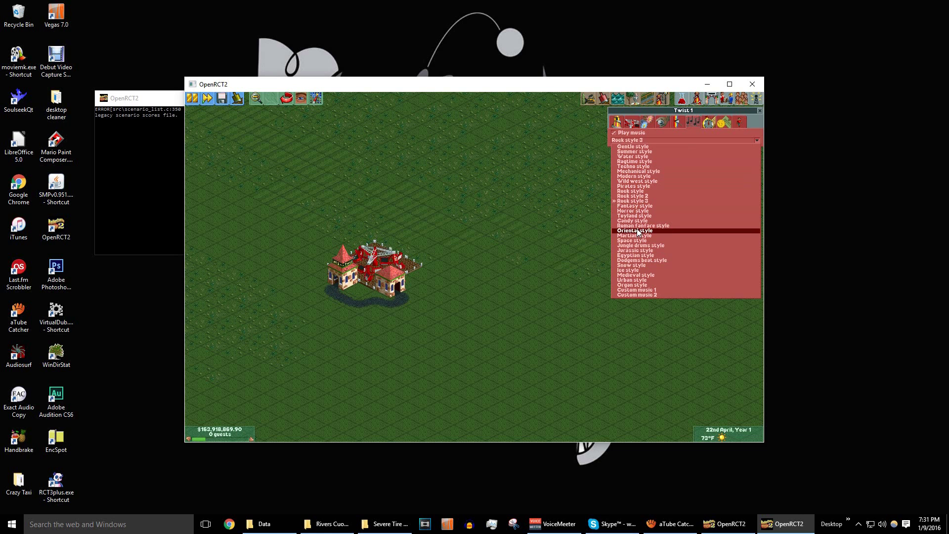
{"action": "left_click", "coordinate": [634, 256]}
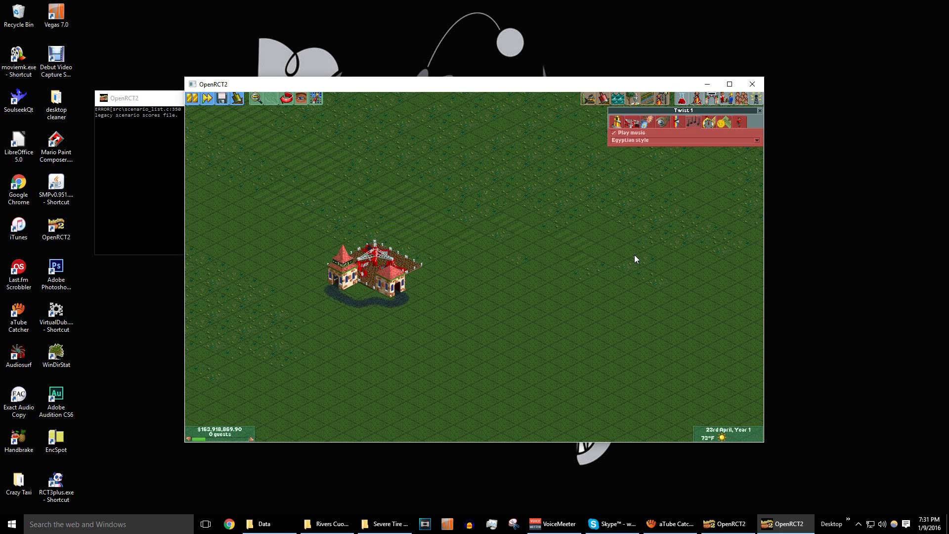
{"action": "left_click", "coordinate": [627, 141]}
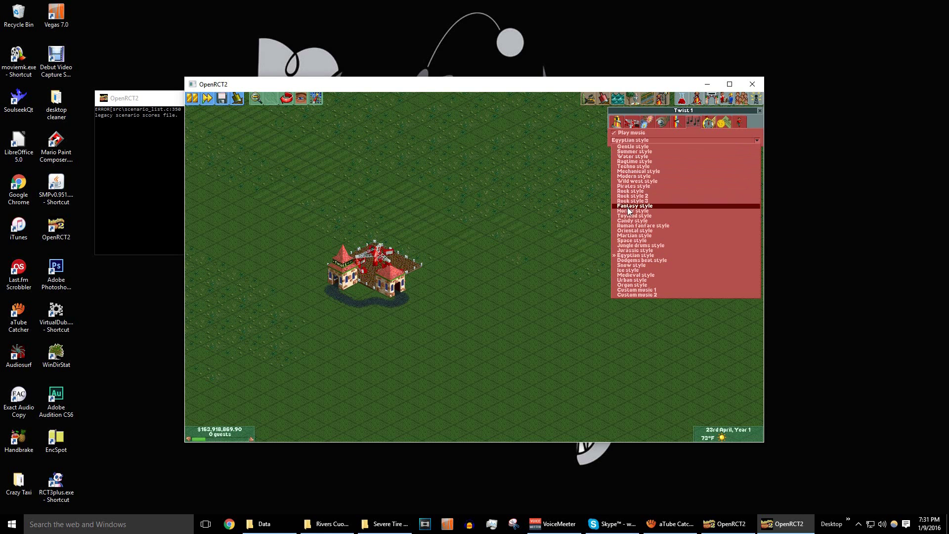
{"action": "left_click", "coordinate": [616, 265]}
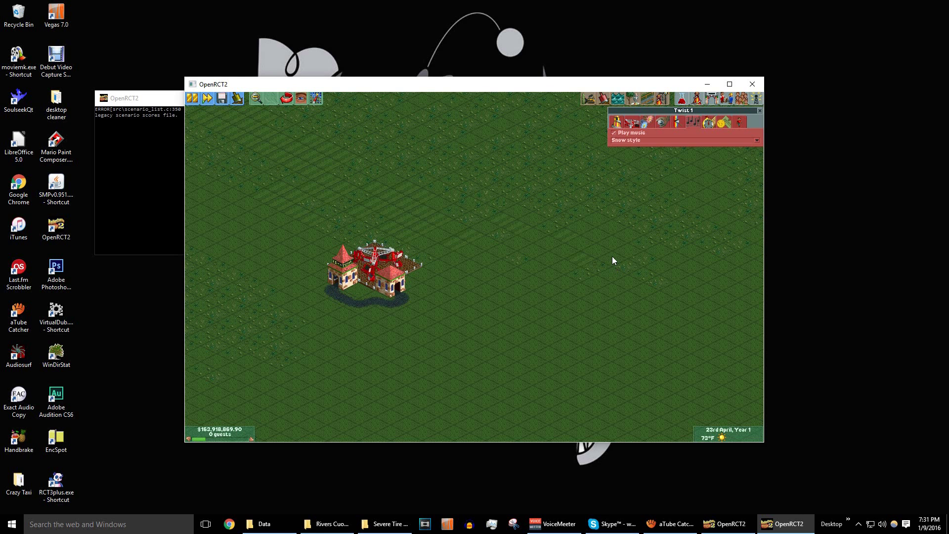
{"action": "scroll", "coordinate": [611, 256], "scroll_direction": "down", "scroll_amount": 2}
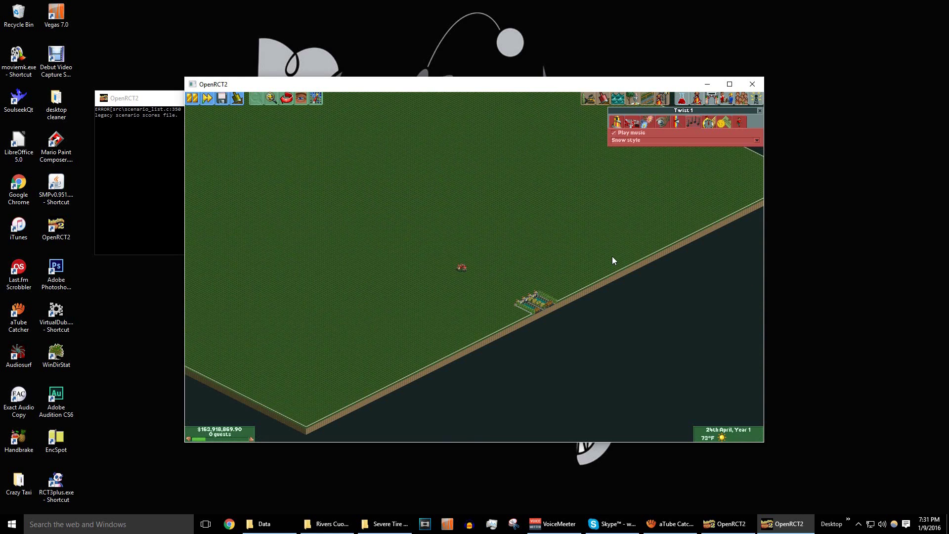
{"action": "scroll", "coordinate": [612, 260], "scroll_direction": "up", "scroll_amount": 1}
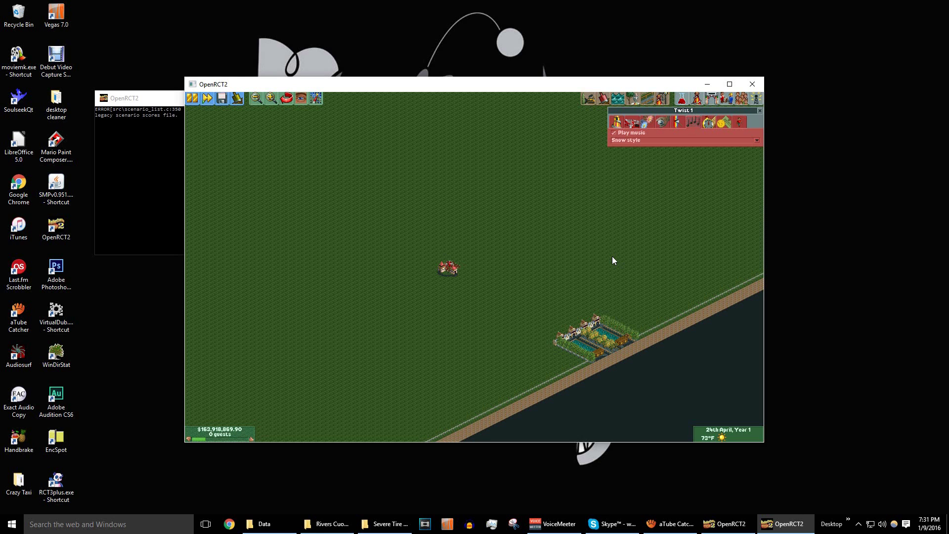
{"action": "scroll", "coordinate": [611, 256], "scroll_direction": "down", "scroll_amount": 2}
{"action": "key", "text": "Right"}
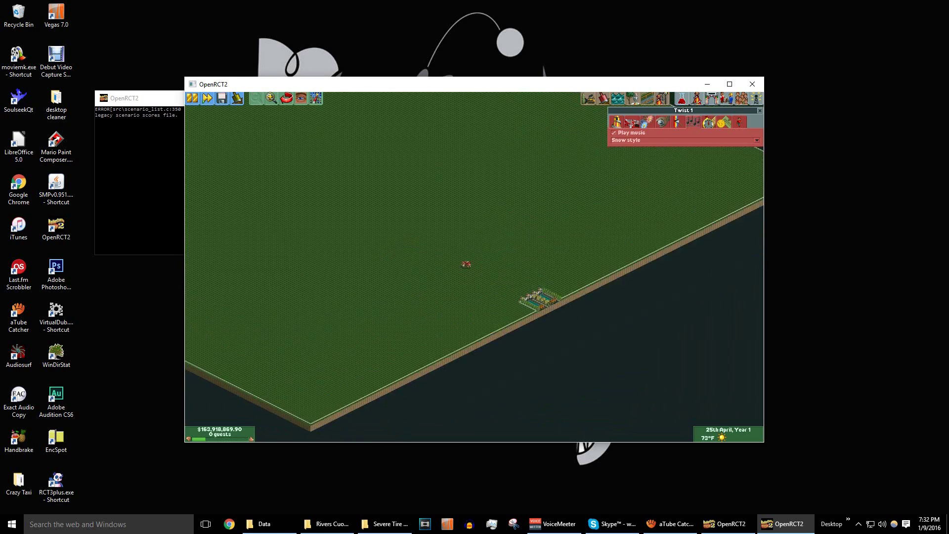
{"action": "key", "text": "Left"}
{"action": "key", "text": "Down"}
{"action": "key", "text": "Left"}
{"action": "key", "text": "Down"}
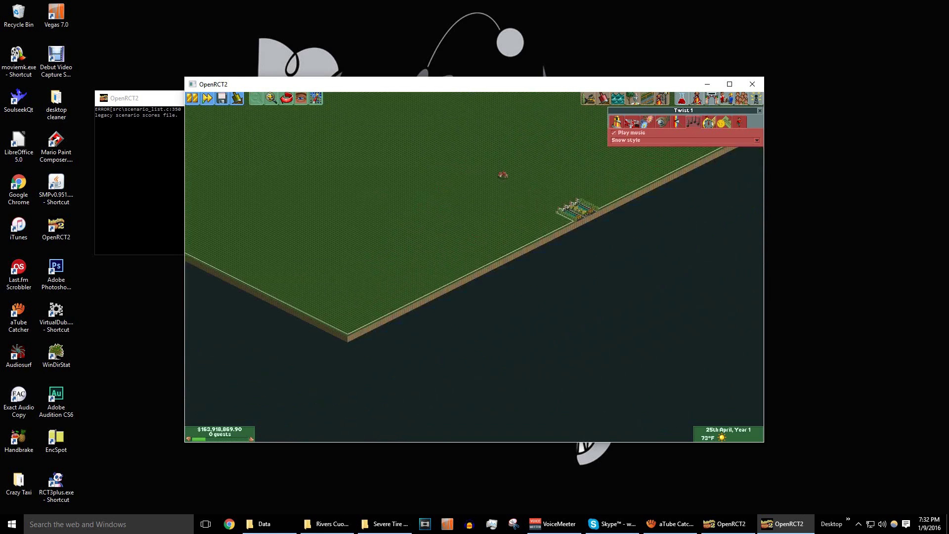
{"action": "key", "text": "Right"}
{"action": "key", "text": "Down"}
{"action": "key", "text": "Up"}
{"action": "key", "text": "Left"}
{"action": "key", "text": "Up"}
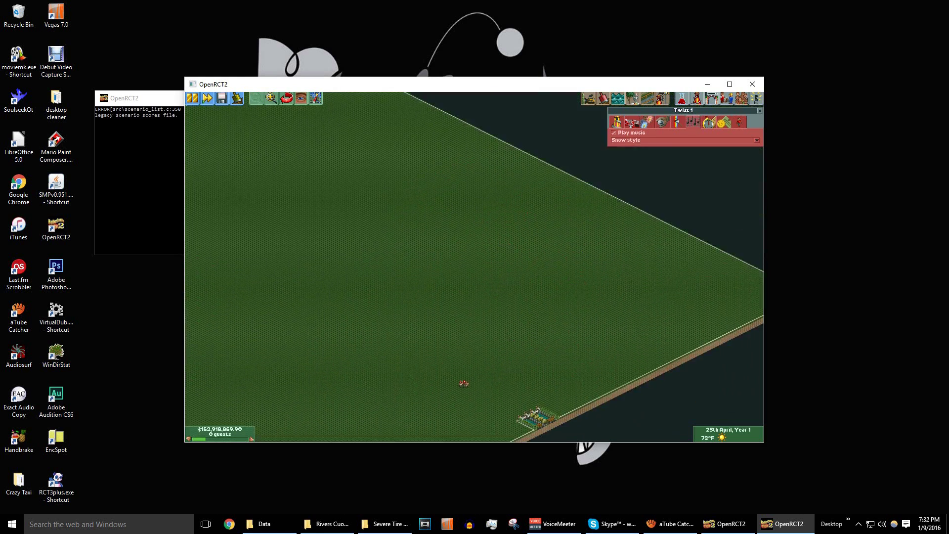
{"action": "key", "text": "Right"}
{"action": "key", "text": "Down"}
{"action": "key", "text": "Left"}
{"action": "key", "text": "Up"}
{"action": "key", "text": "Left"}
{"action": "key", "text": "Down"}
{"action": "key", "text": "Right"}
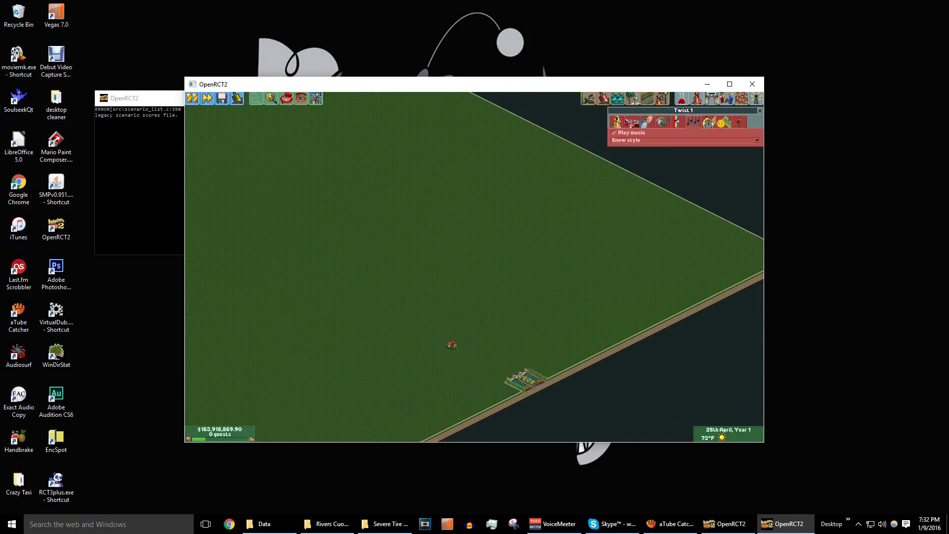
{"action": "key", "text": "Down"}
{"action": "key", "text": "Right"}
{"action": "key", "text": "Left"}
{"action": "key", "text": "Down"}
{"action": "key", "text": "Left"}
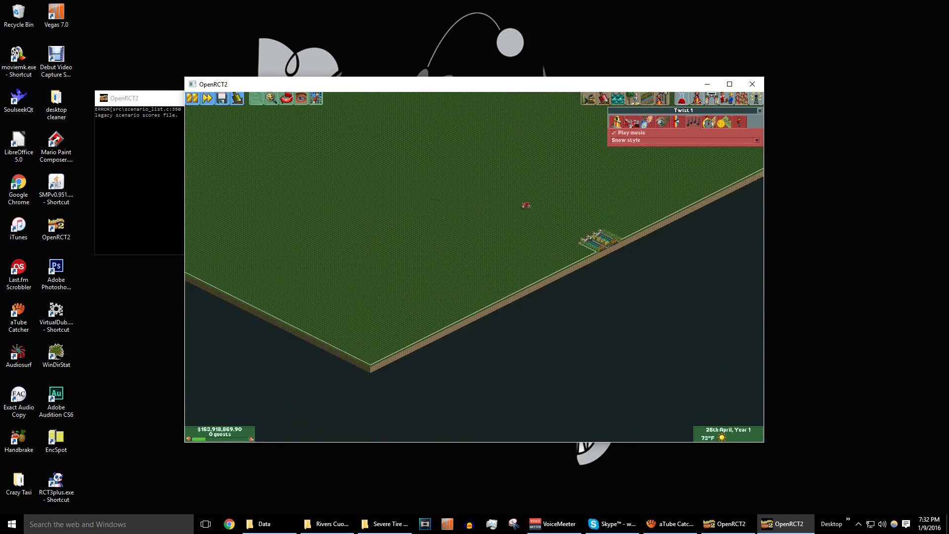